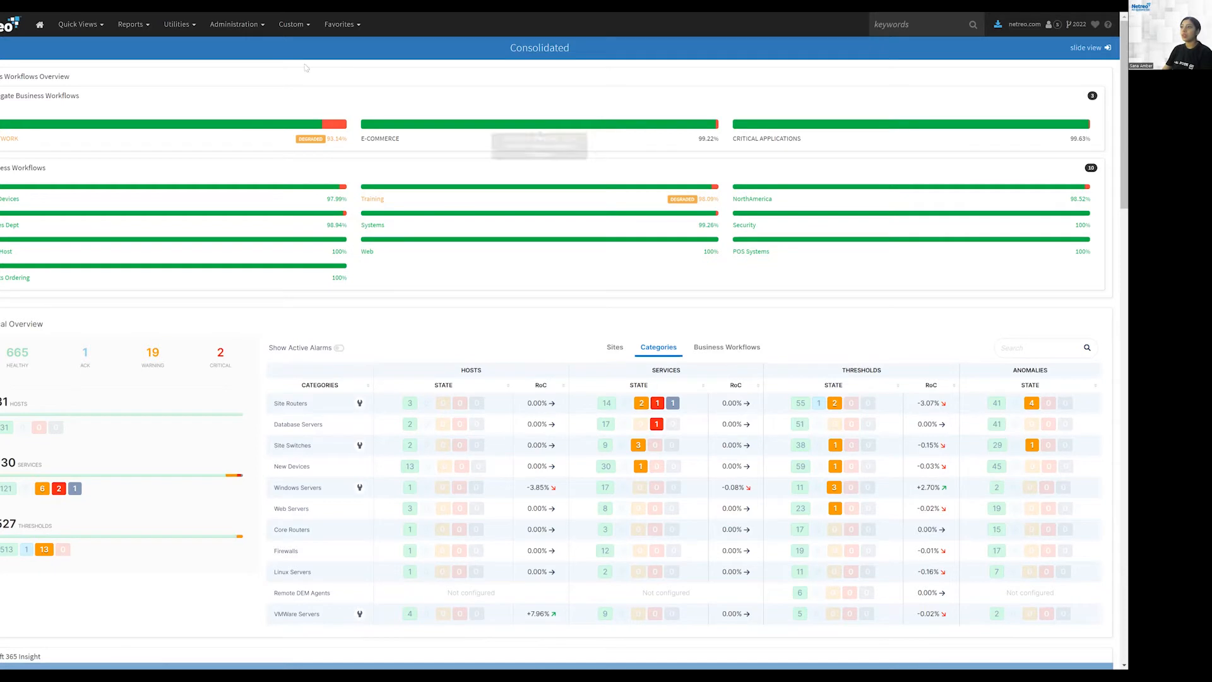
Step: Open the Device Templates administration page and open the Default template for editing
left_click(230, 25)
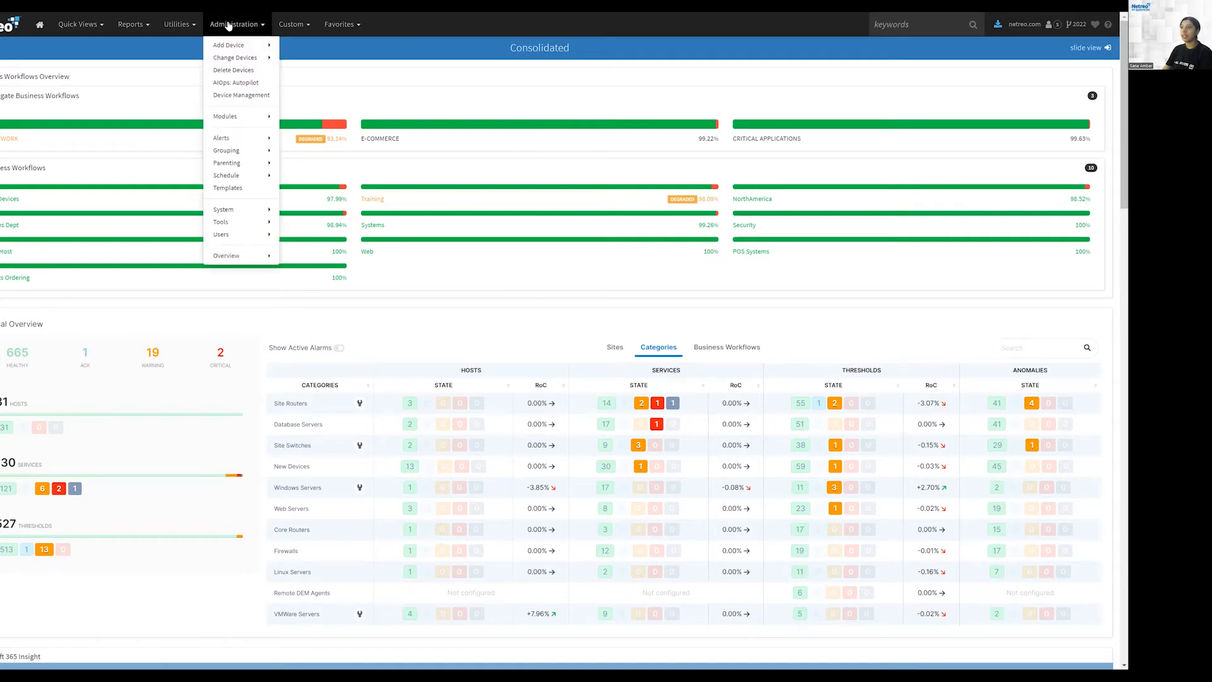
left_click(234, 188)
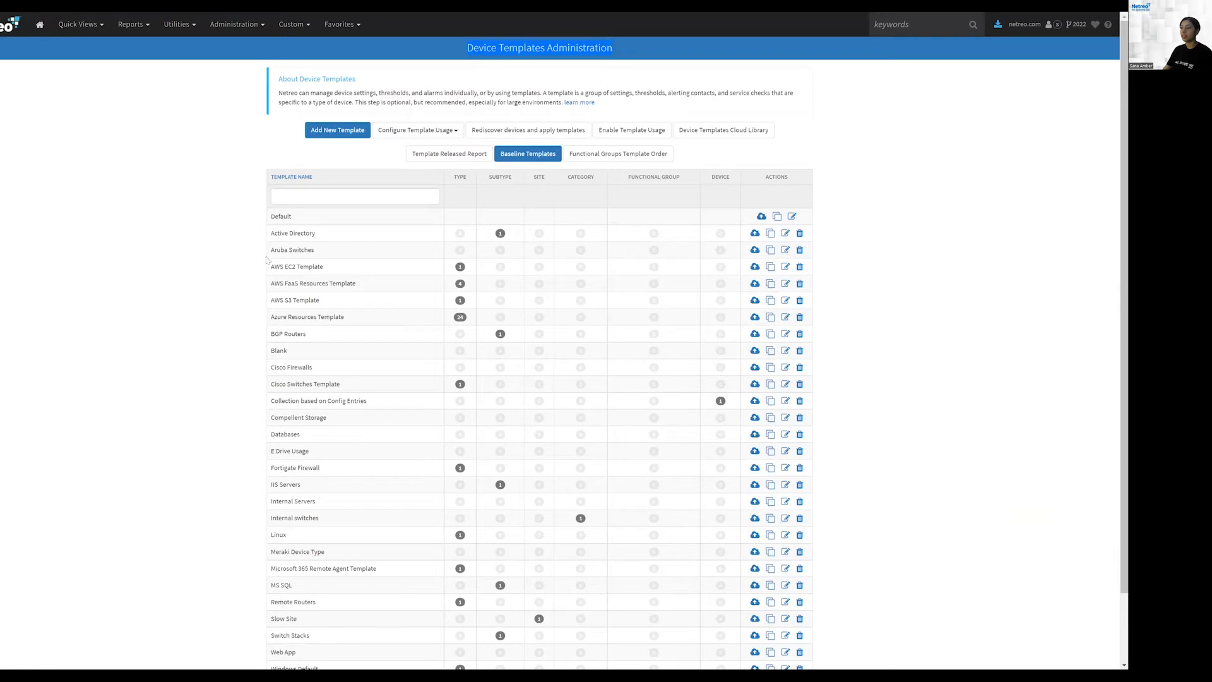
double_click(281, 216)
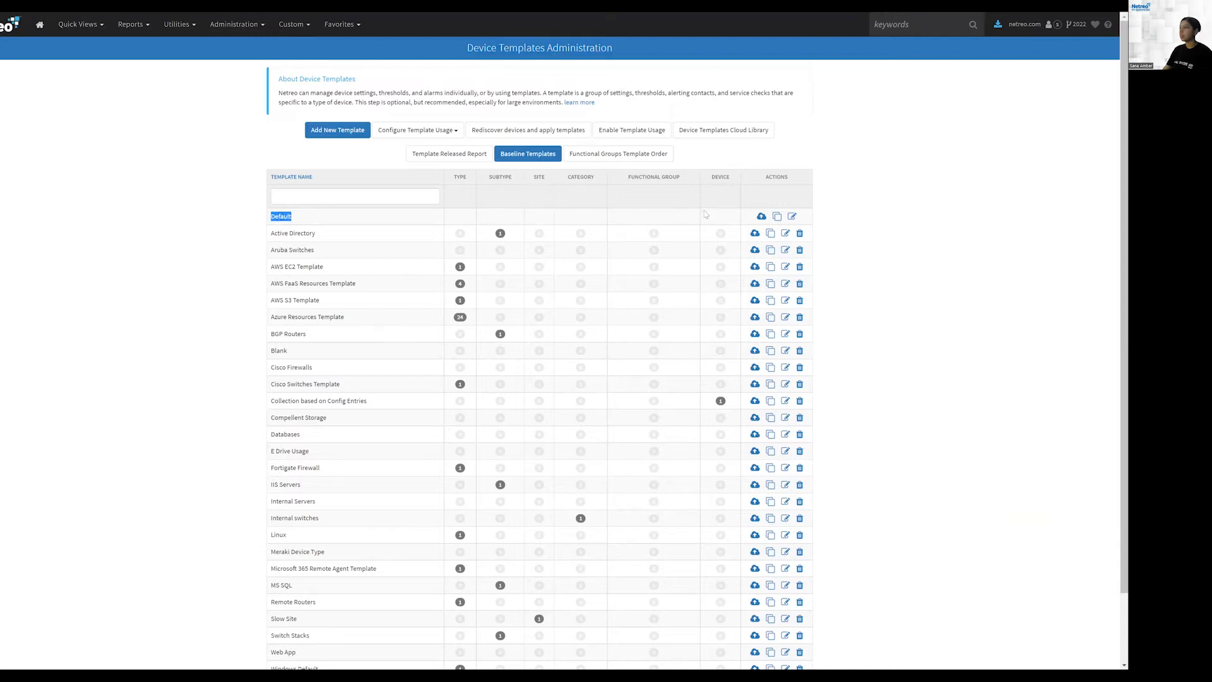
left_click(308, 218)
double_click(281, 216)
left_click(278, 215)
double_click(284, 217)
left_click(792, 217)
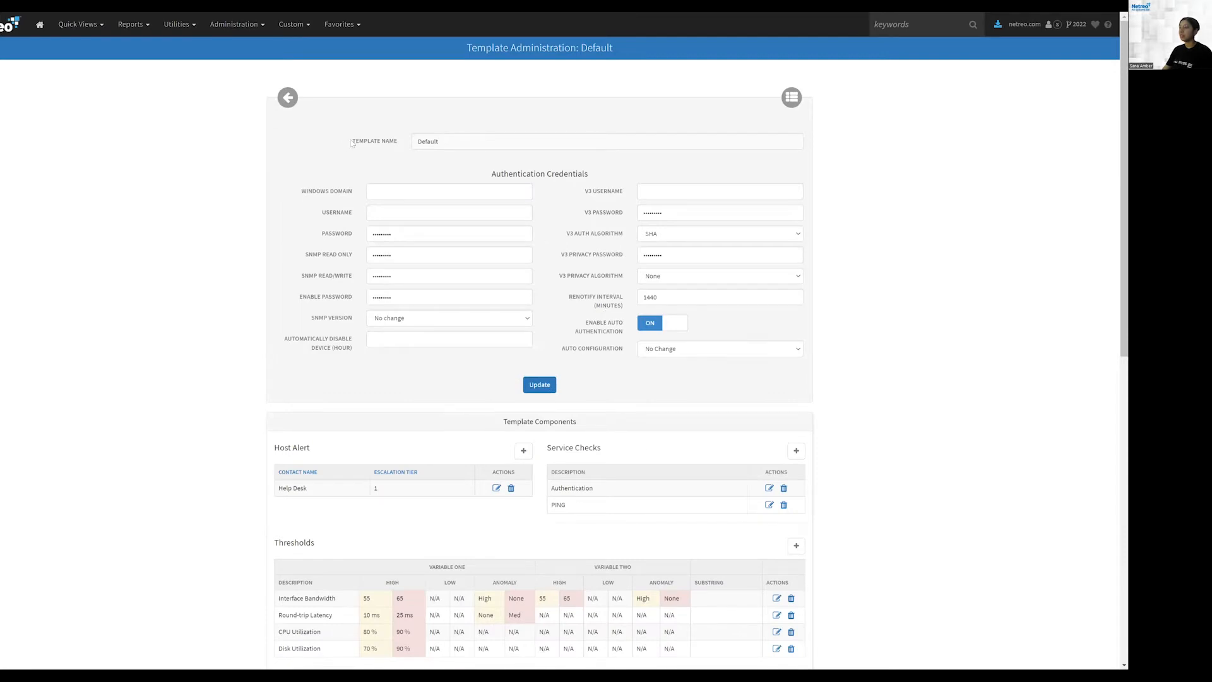
Step: Review the Default template's Authentication Credentials and Template Components sections
scroll(588, 248, "down", 1)
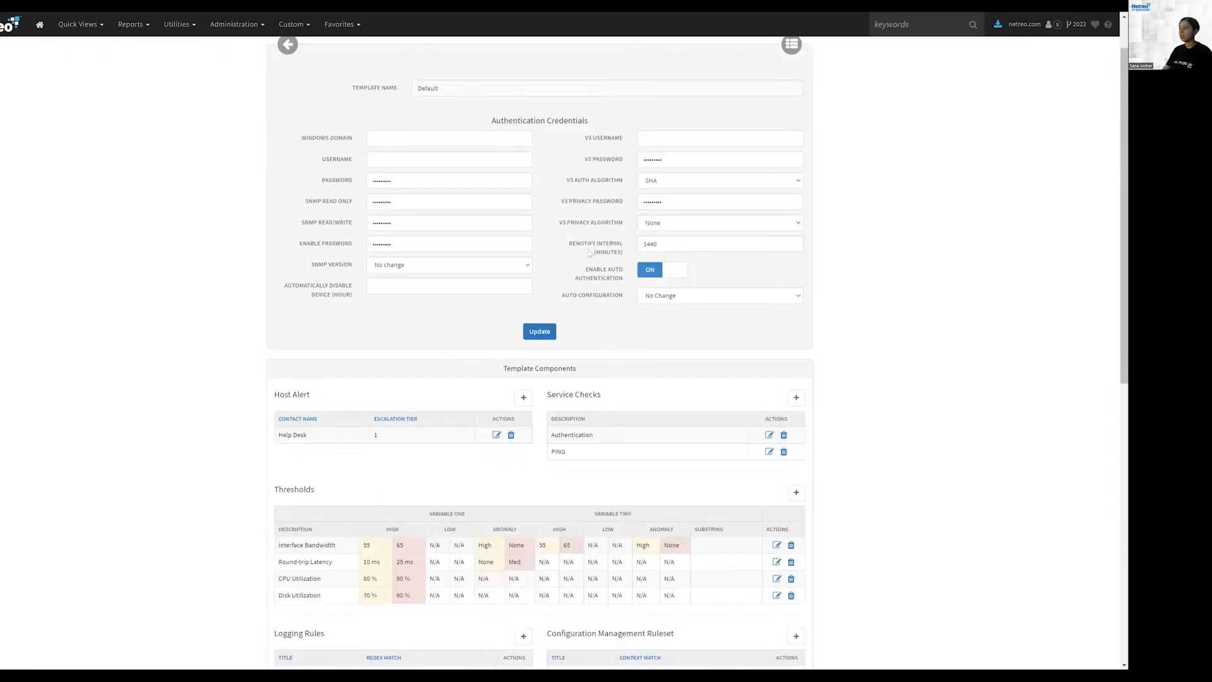
scroll(605, 289, "down", 1)
scroll(605, 290, "down", 3)
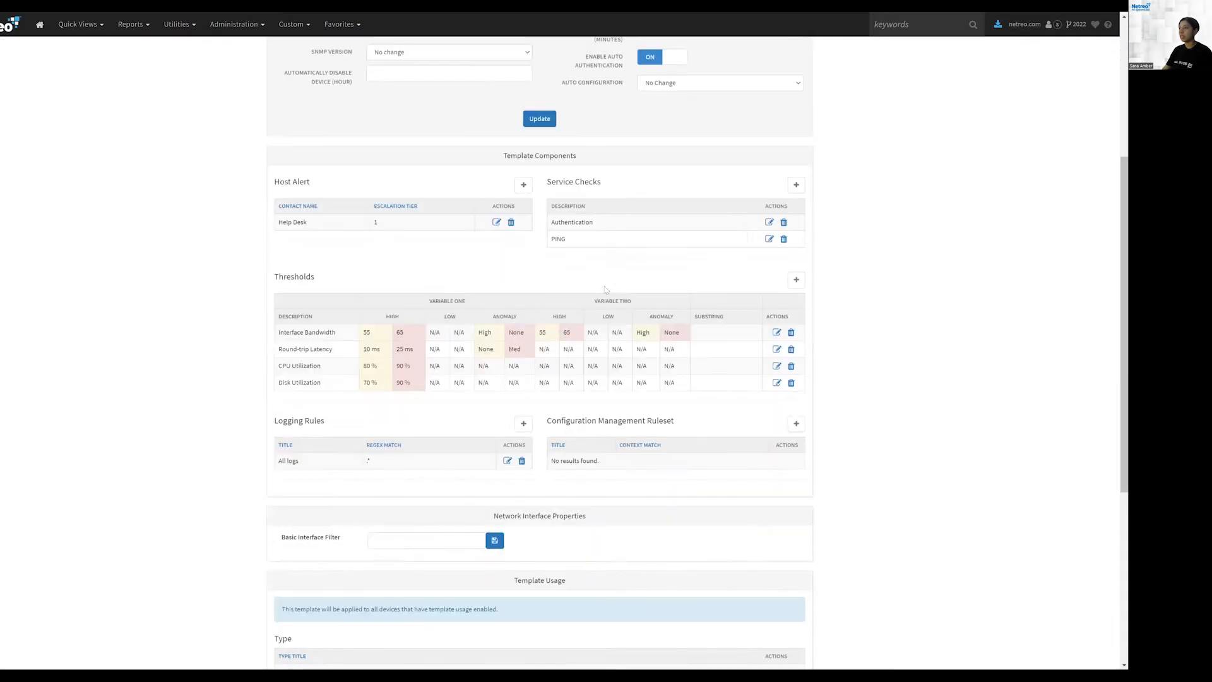
scroll(555, 208, "up", 4)
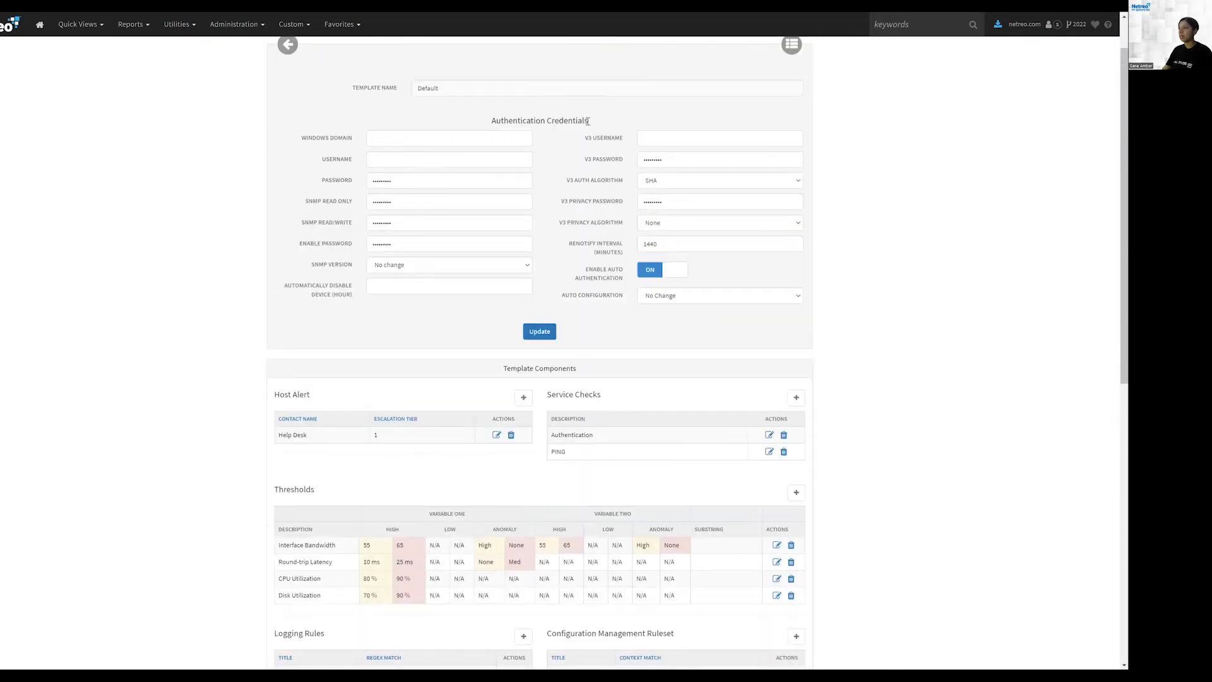
triple_click(588, 121)
left_click(314, 395)
left_click_drag(314, 395, 279, 395)
triple_click(558, 394)
scroll(326, 505, "down", 1)
left_click_drag(275, 580, 674, 579)
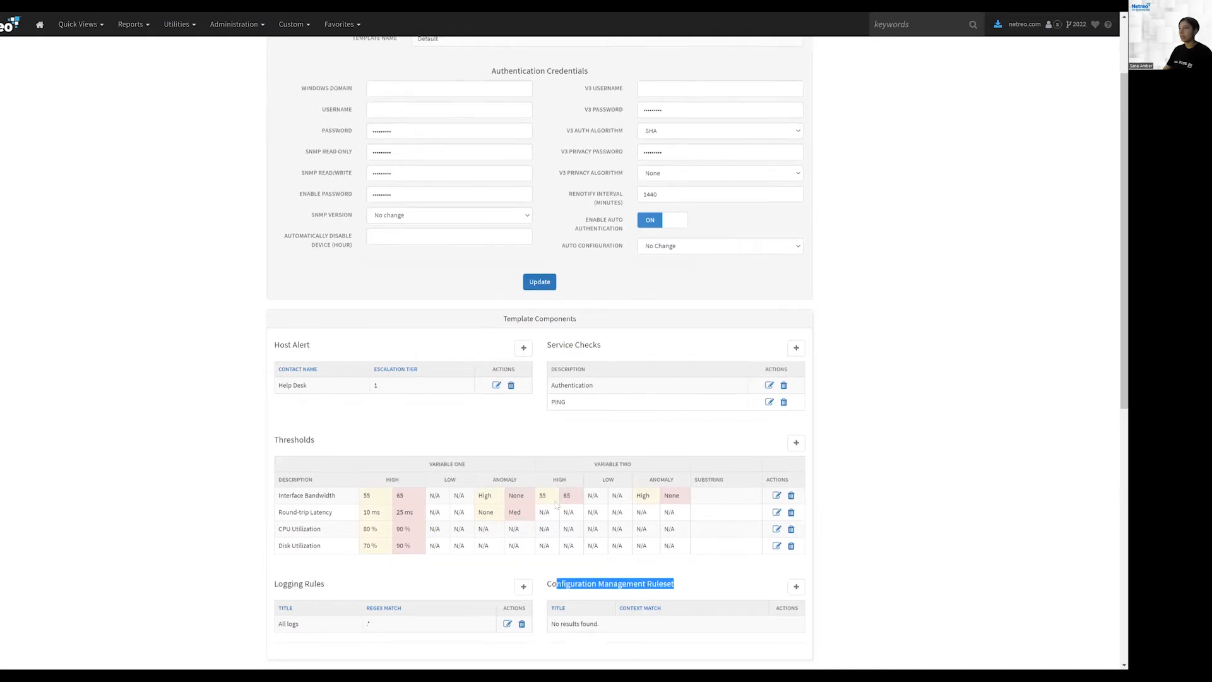
scroll(513, 172, "up", 2)
left_click_drag(494, 179, 576, 187)
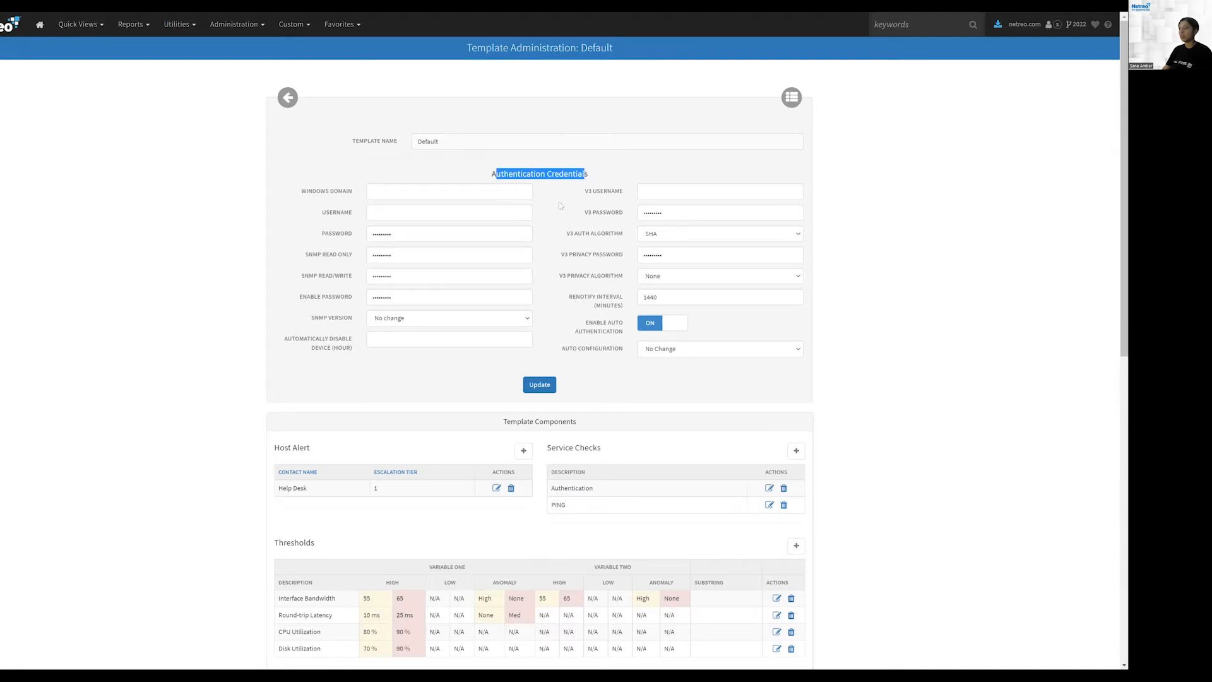
left_click(559, 205)
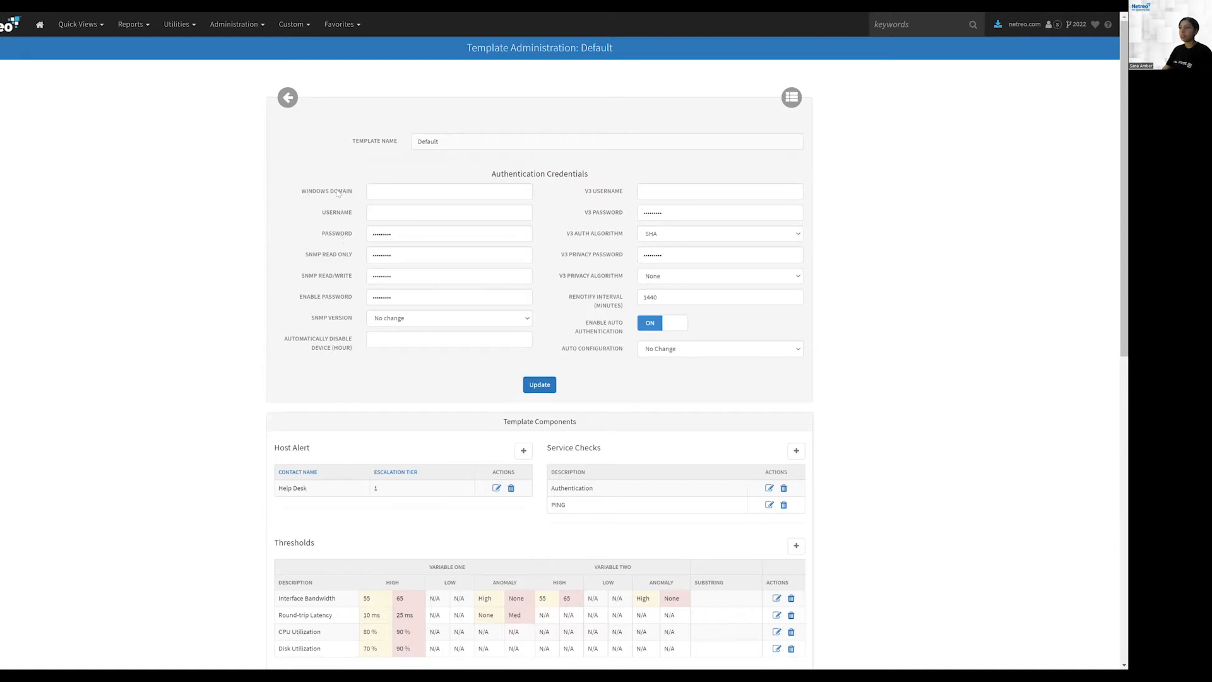
Step: Examine the SNMP version options and the automatically disable device field in the credentials
left_click(392, 191)
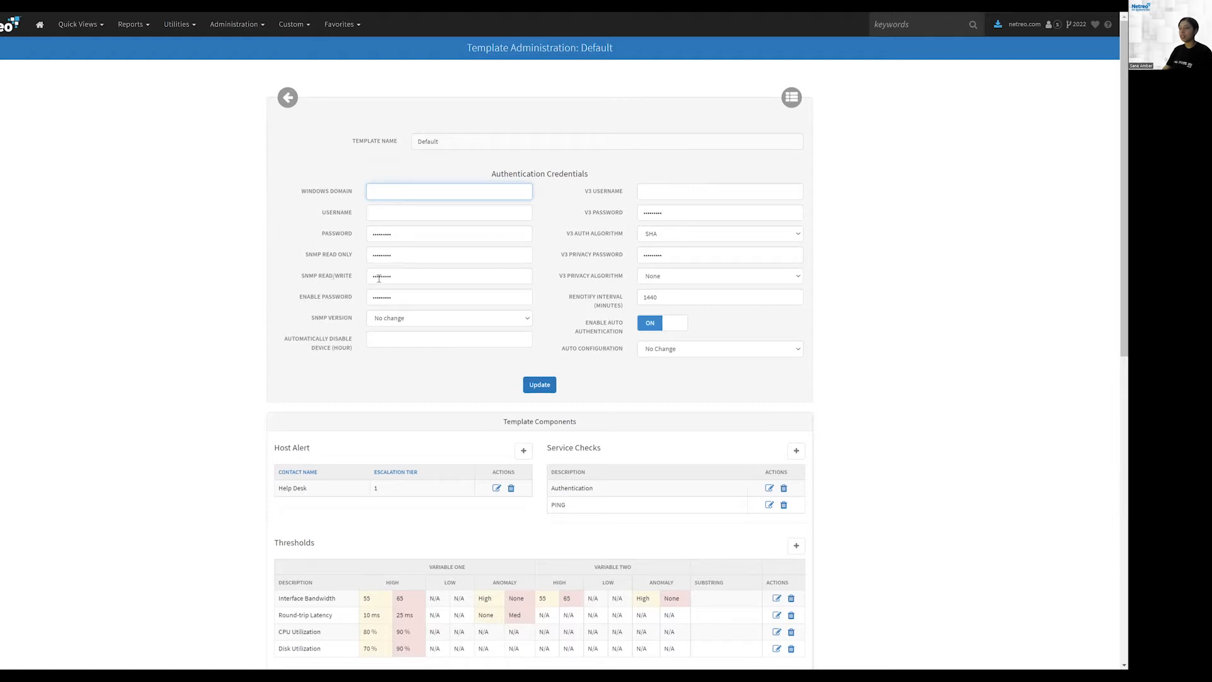
left_click(410, 321)
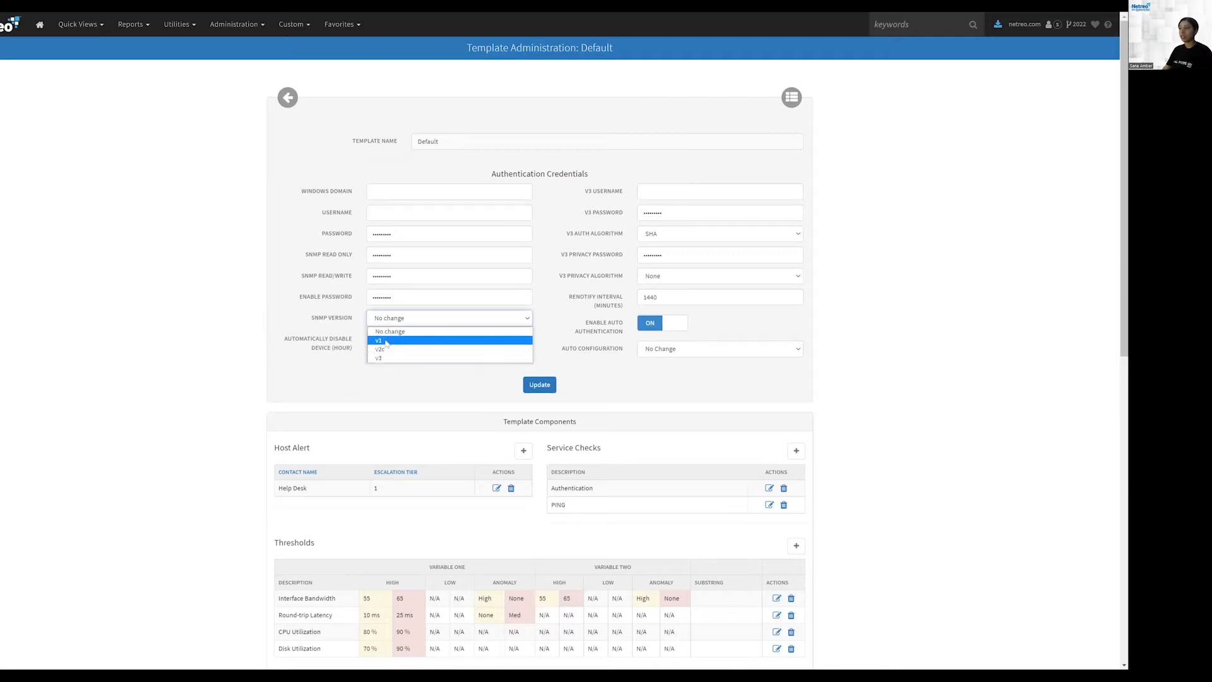
left_click(383, 383)
left_click_drag(287, 342, 382, 344)
left_click(328, 352)
left_click(387, 341)
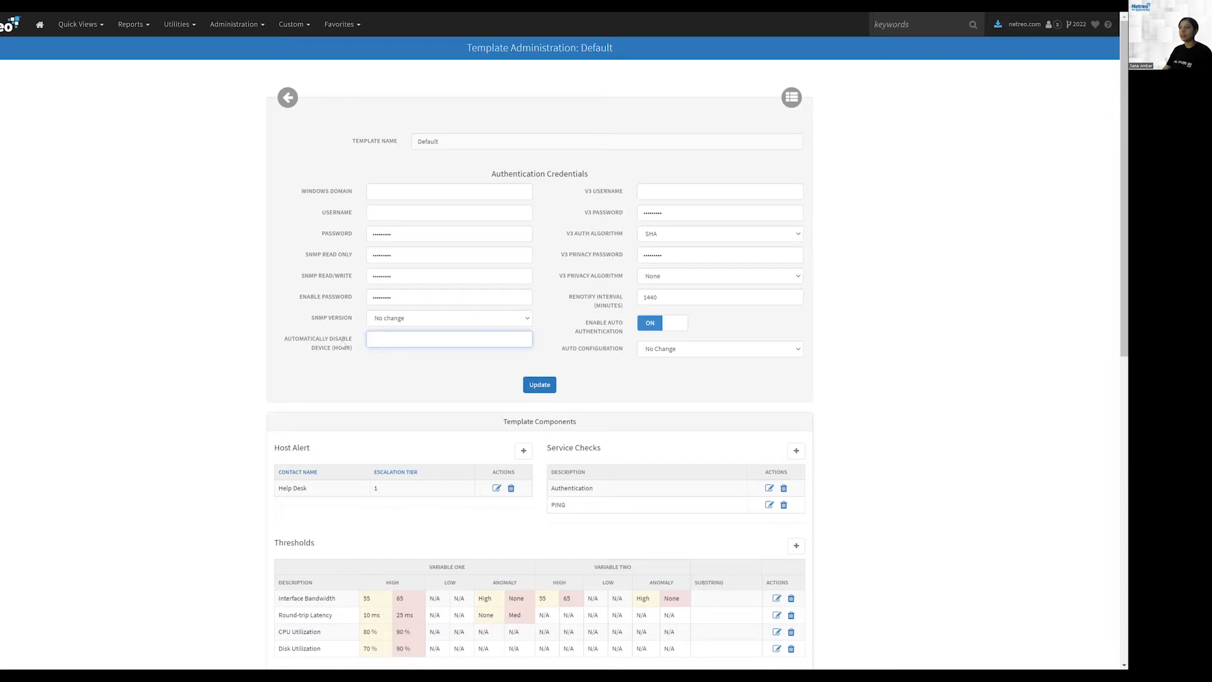
left_click_drag(291, 339, 352, 342)
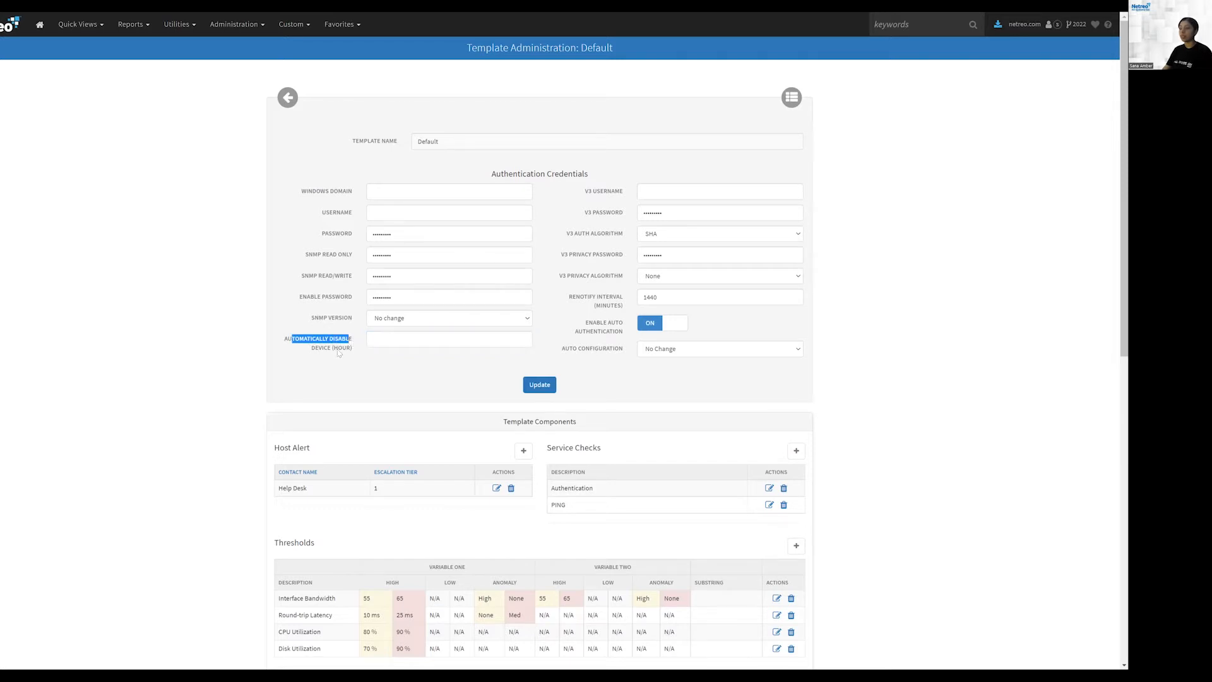
left_click(399, 340)
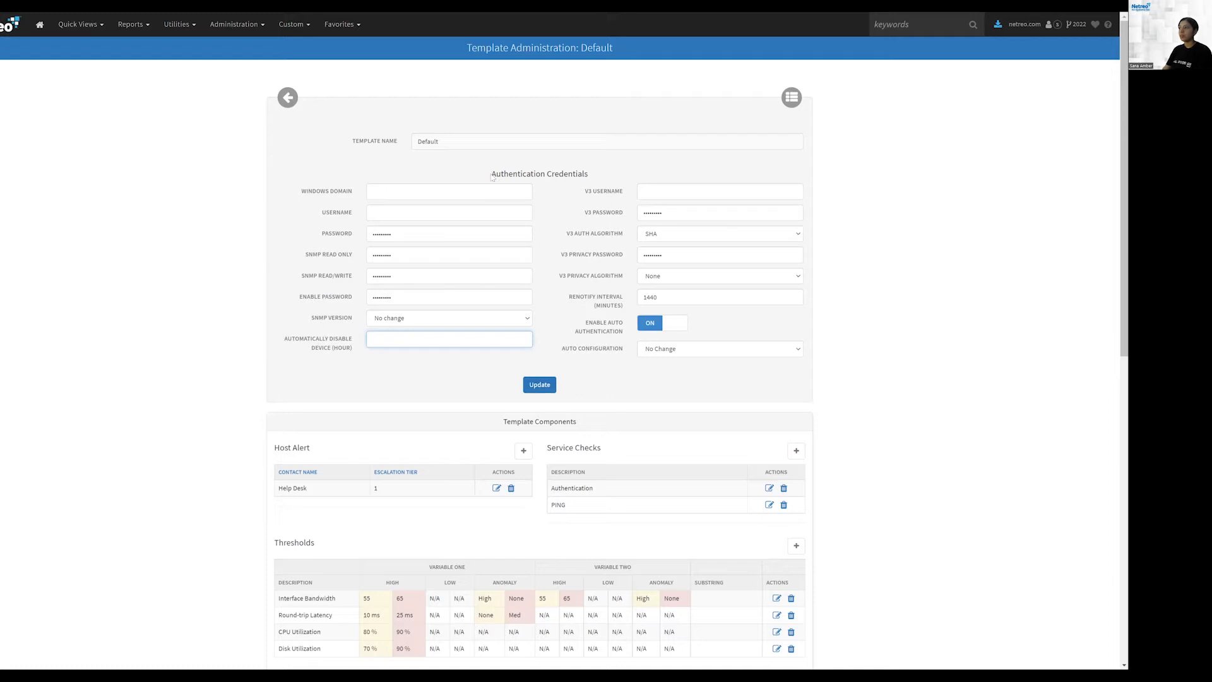
Step: Review the Authentication Credentials heading and the Template Components area below it
left_click_drag(492, 174, 602, 177)
scroll(550, 255, "down", 3)
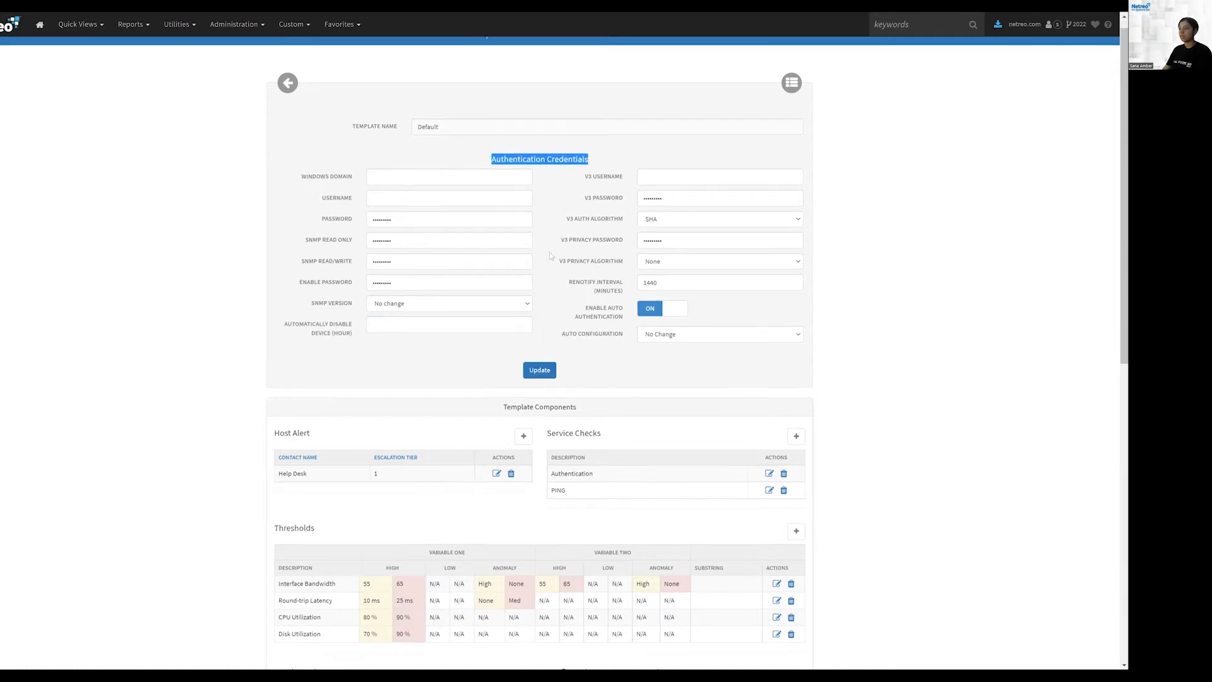
scroll(362, 404, "down", 3)
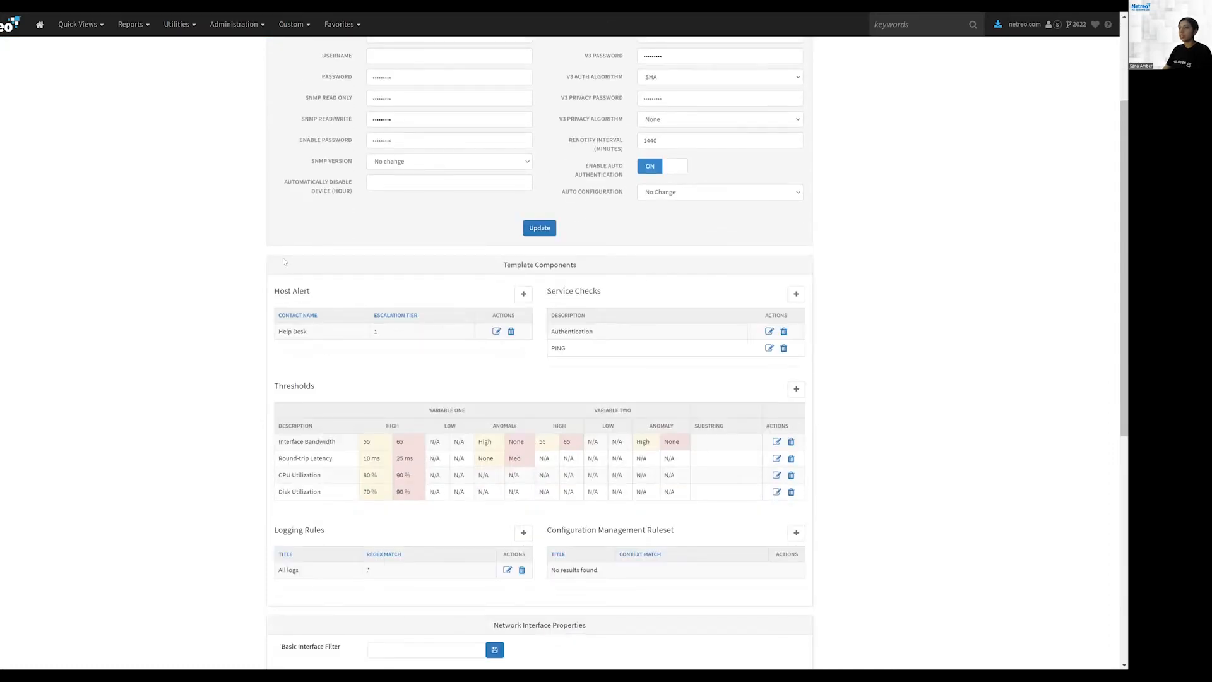
triple_click(315, 238)
left_click(312, 228)
triple_click(309, 235)
left_click(285, 235)
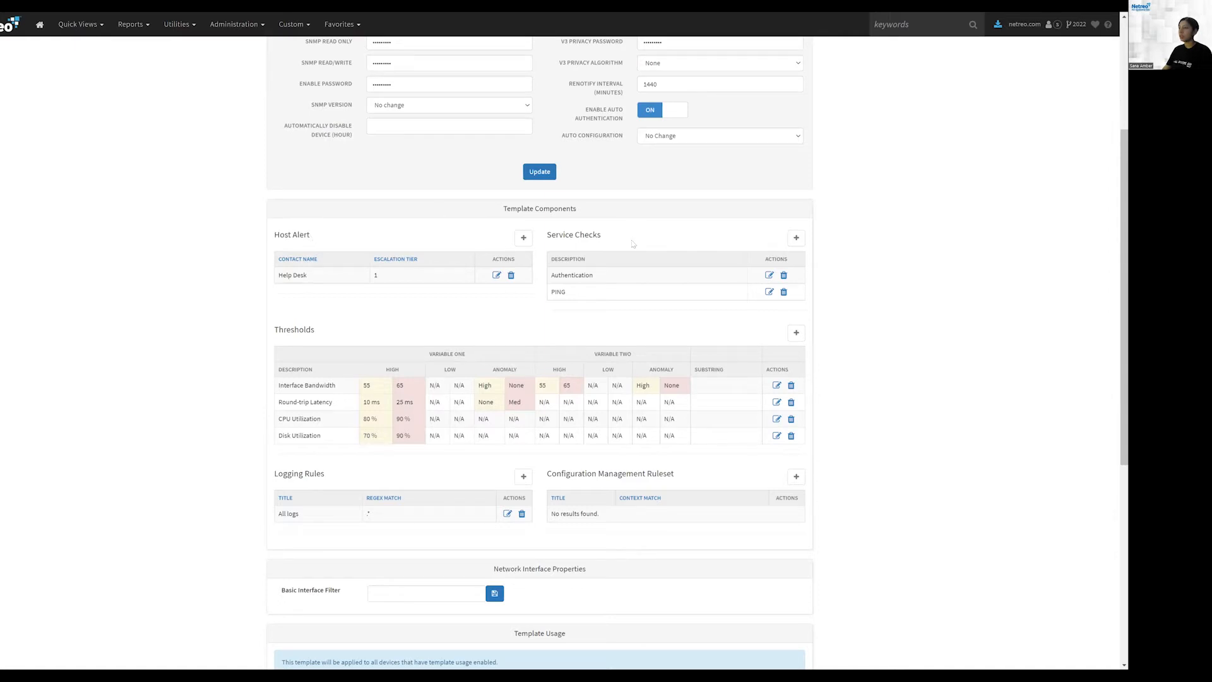
Step: Open the PING service check's edit page and review its configuration options
double_click(558, 291)
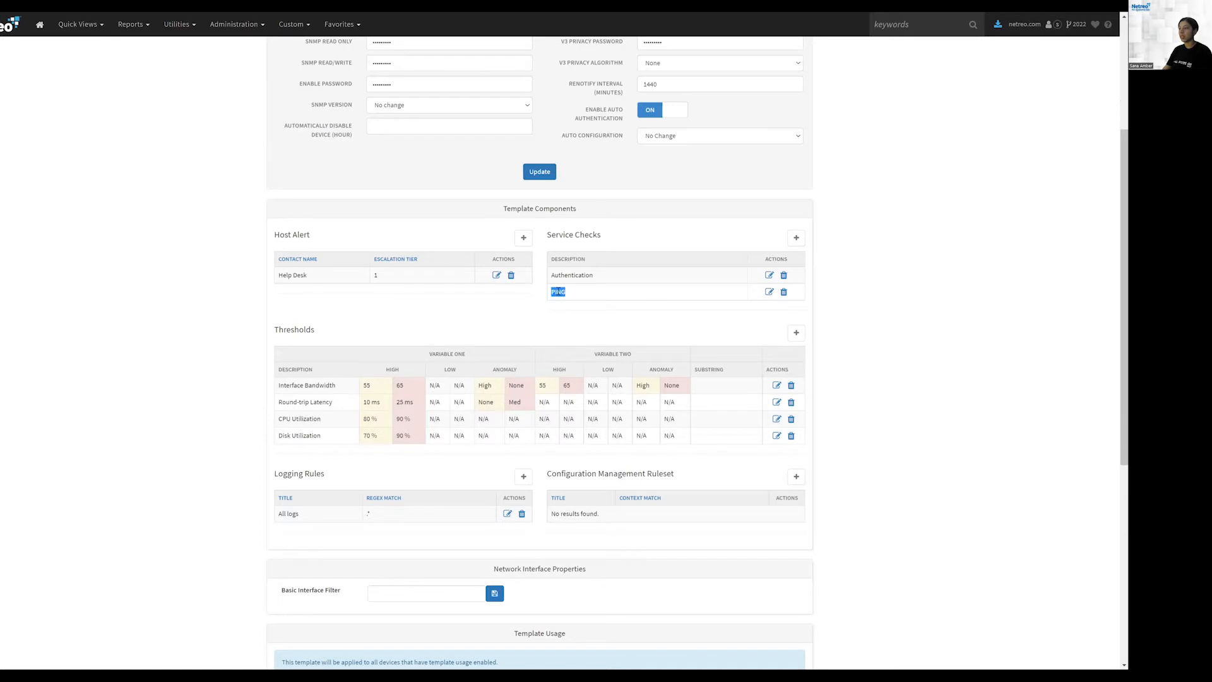
left_click(769, 293)
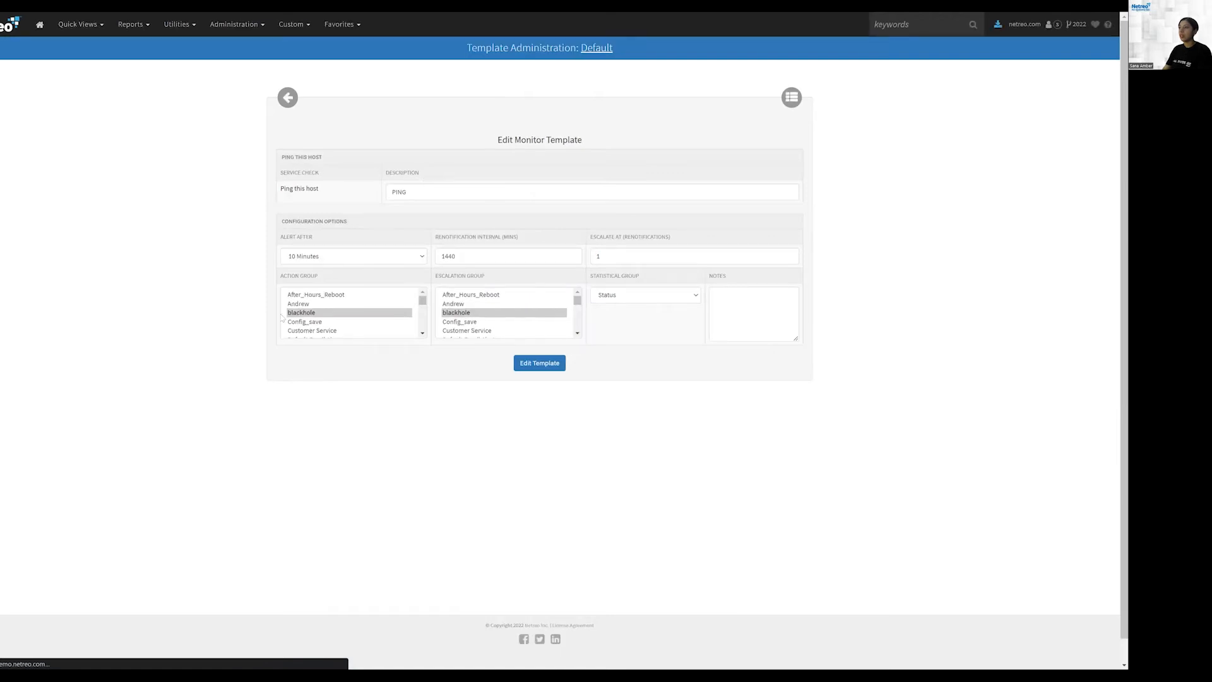
left_click_drag(283, 277, 320, 278)
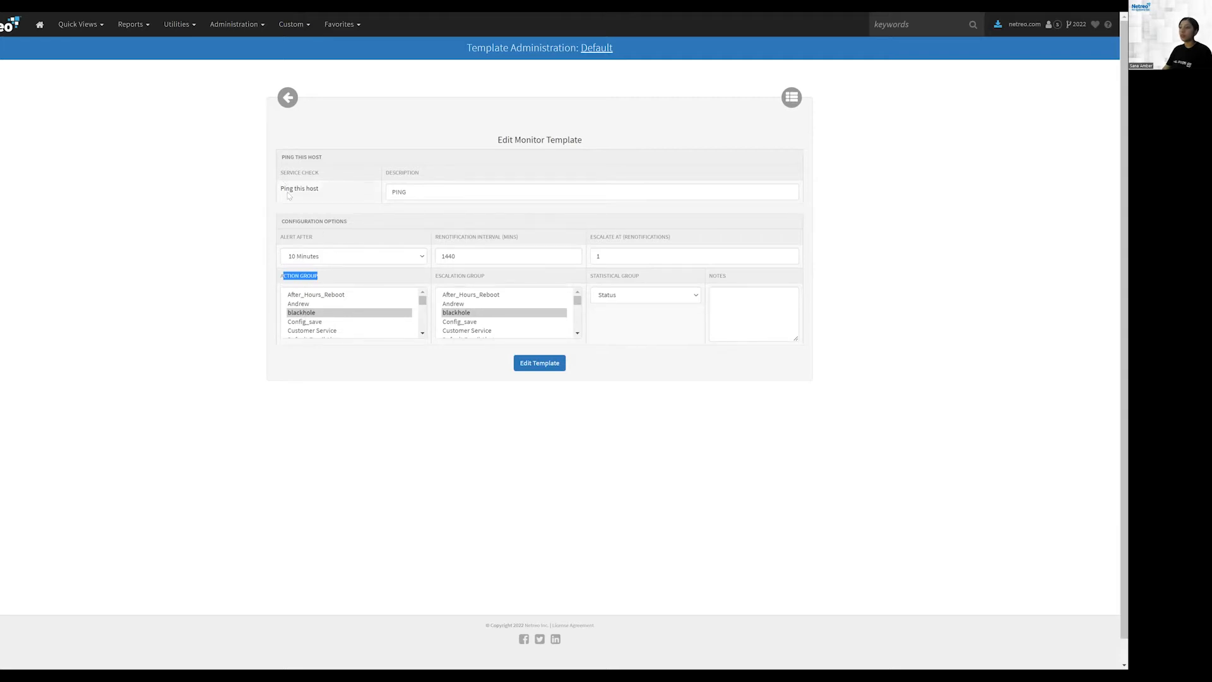
left_click_drag(281, 158, 299, 158)
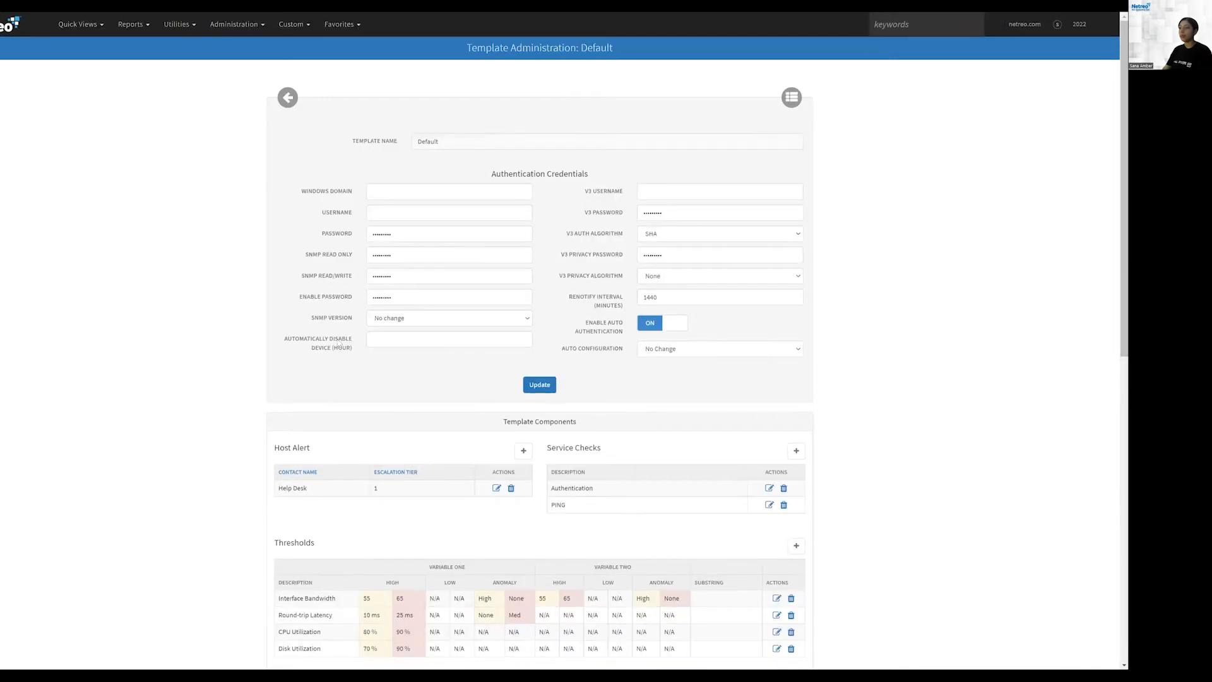
Step: Review the Host Alert contacts and the Service Checks list of the template
scroll(288, 313, "down", 3)
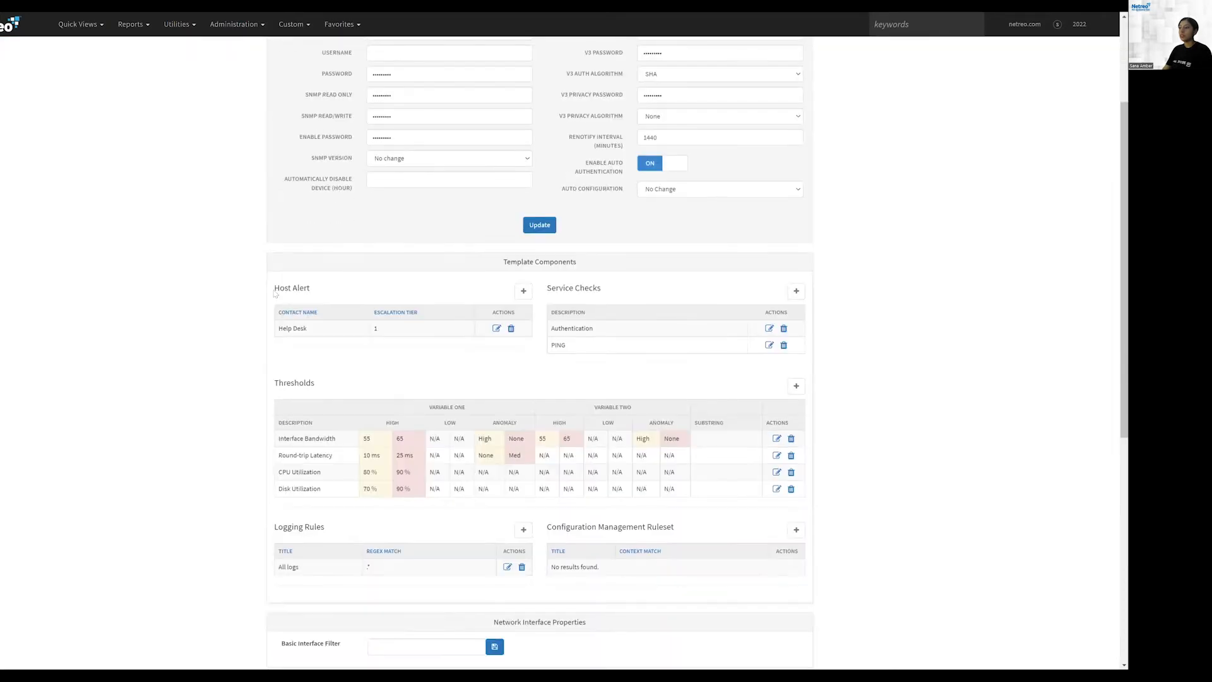
triple_click(302, 289)
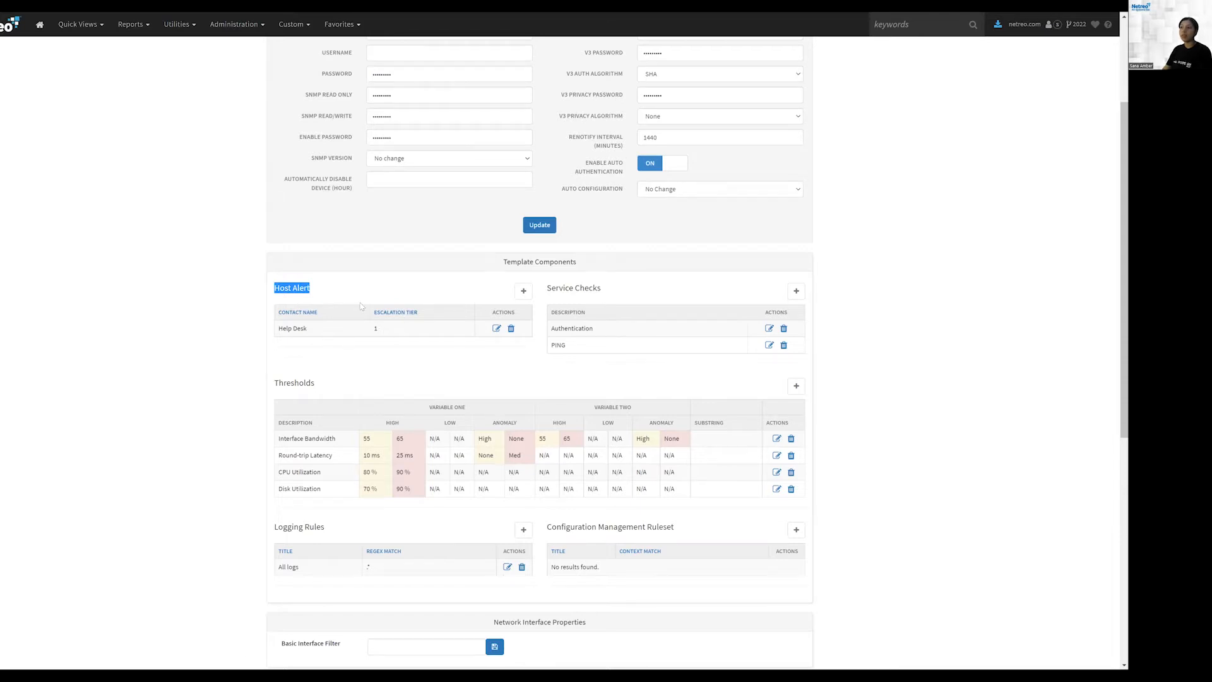
left_click_drag(383, 327, 373, 328)
left_click_drag(552, 289, 578, 348)
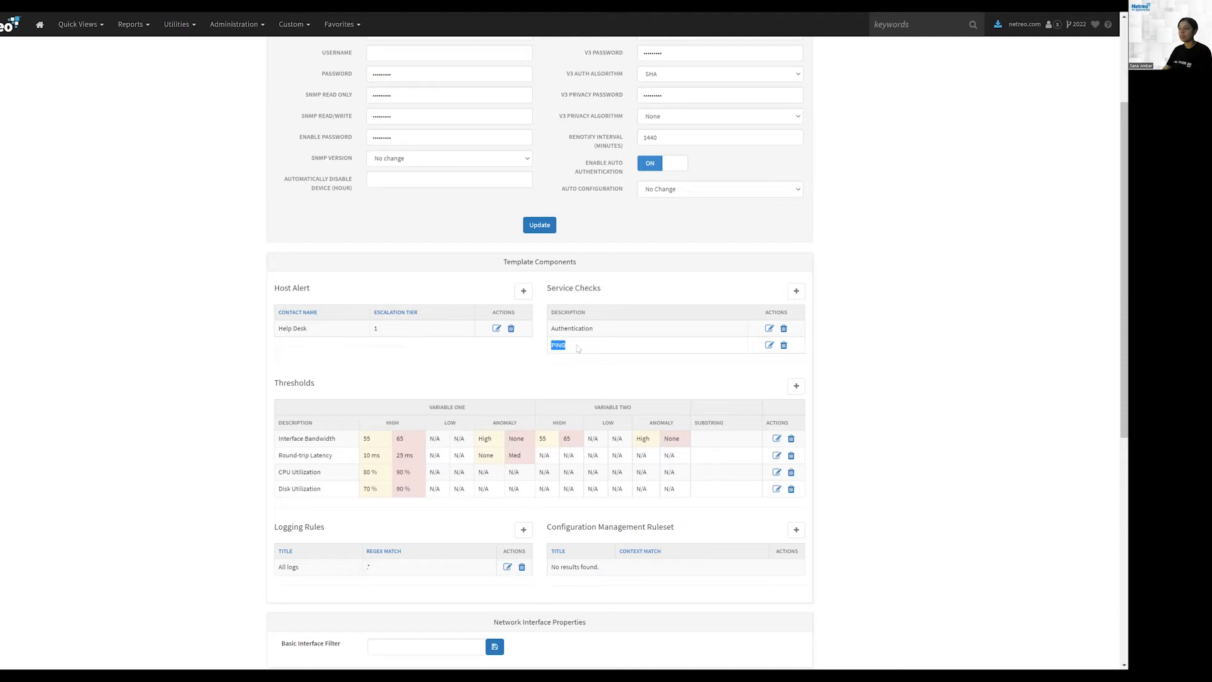
left_click(576, 363)
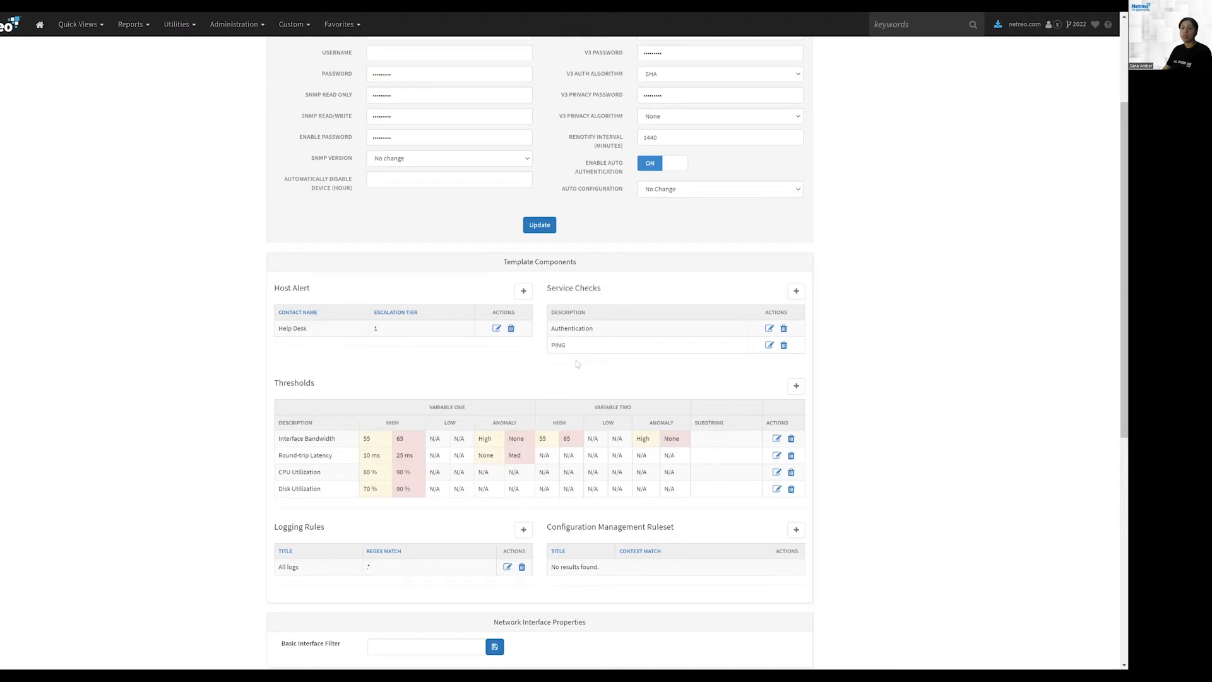
triple_click(547, 292)
scroll(595, 319, "down", 1)
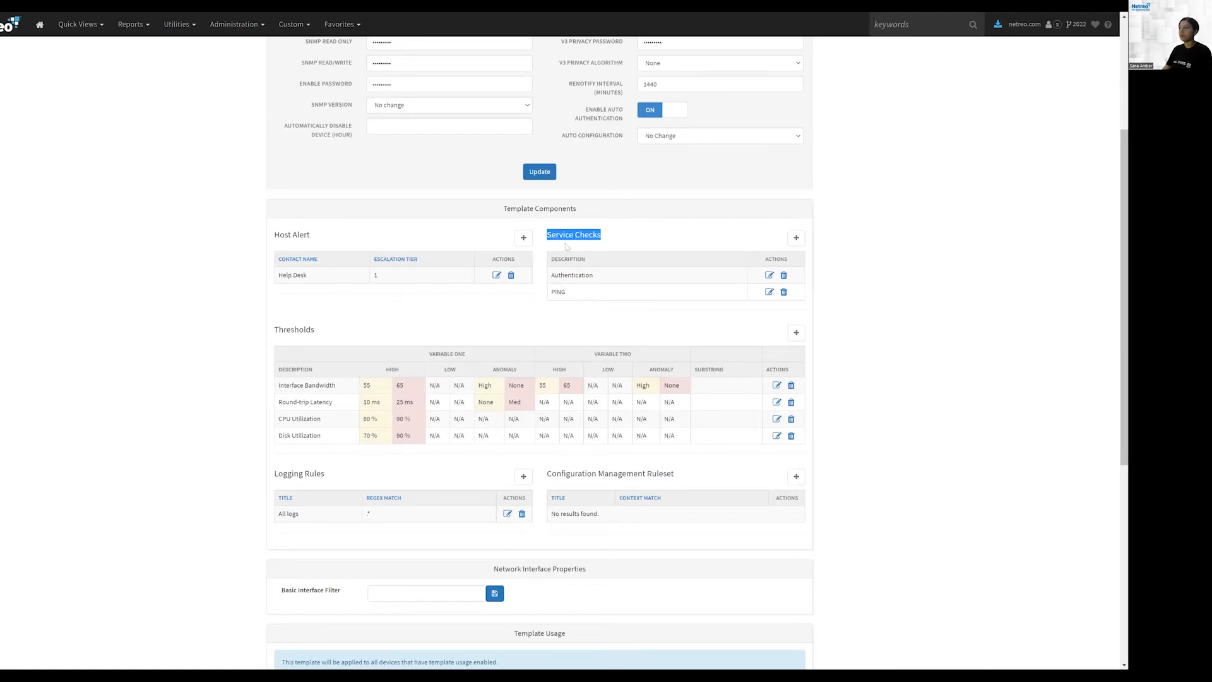
Step: Reopen the PING service check, review its description, renotification interval and escalation fields, and return to the template
left_click(770, 292)
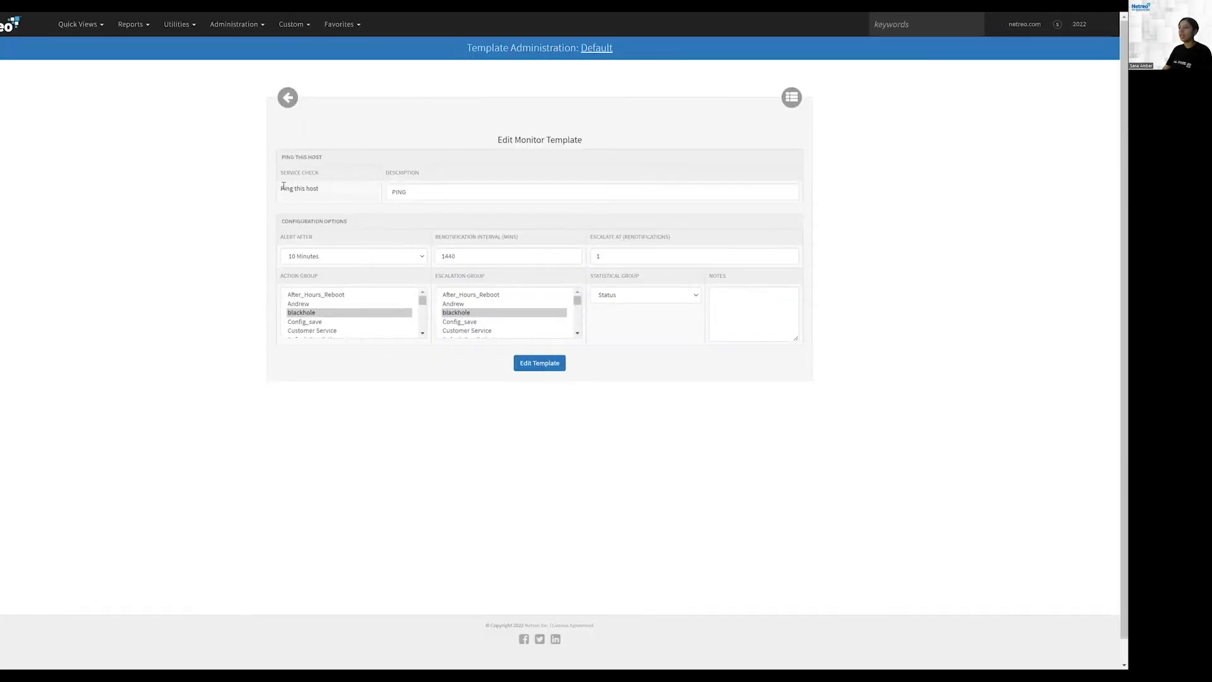
left_click_drag(281, 187, 331, 189)
left_click_drag(416, 192, 378, 194)
left_click_drag(283, 239, 322, 238)
left_click_drag(435, 238, 517, 237)
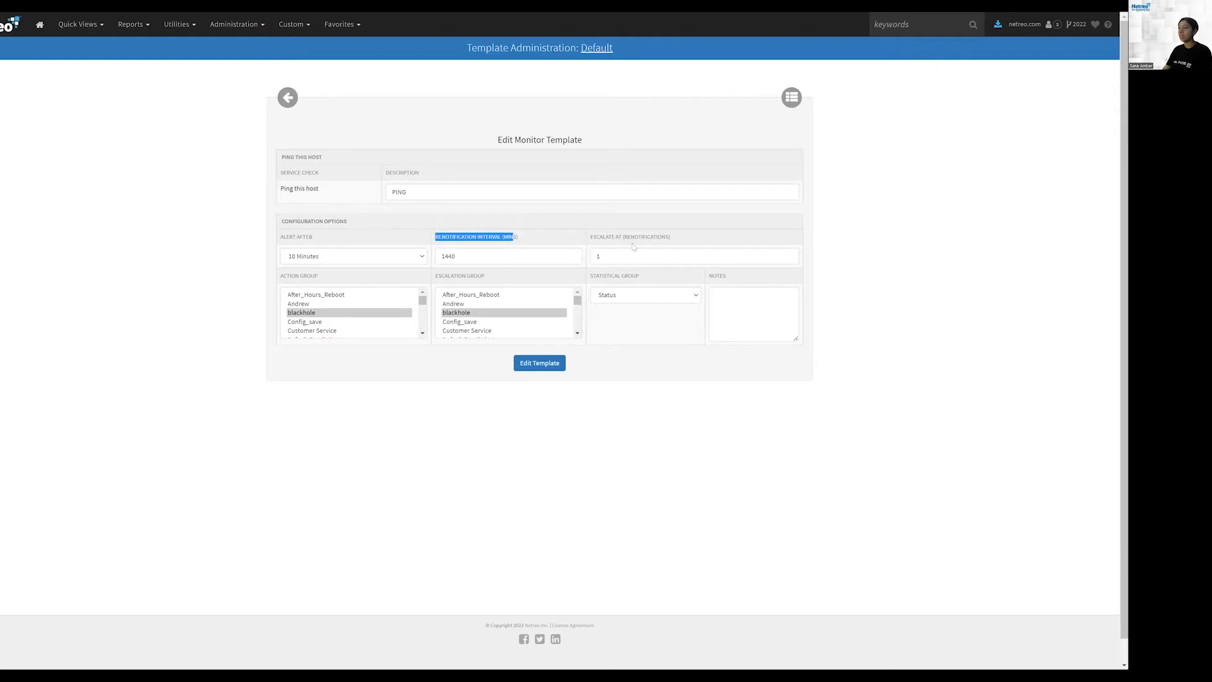
left_click_drag(632, 236, 592, 236)
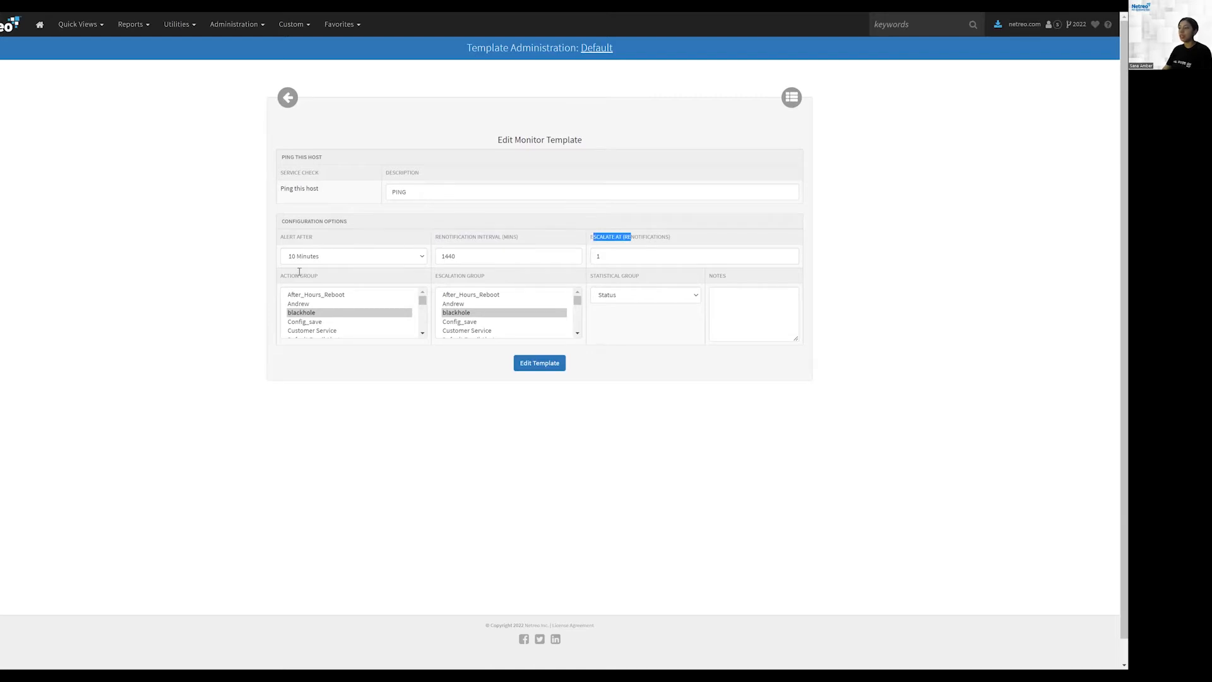
left_click_drag(279, 276, 322, 279)
left_click(296, 103)
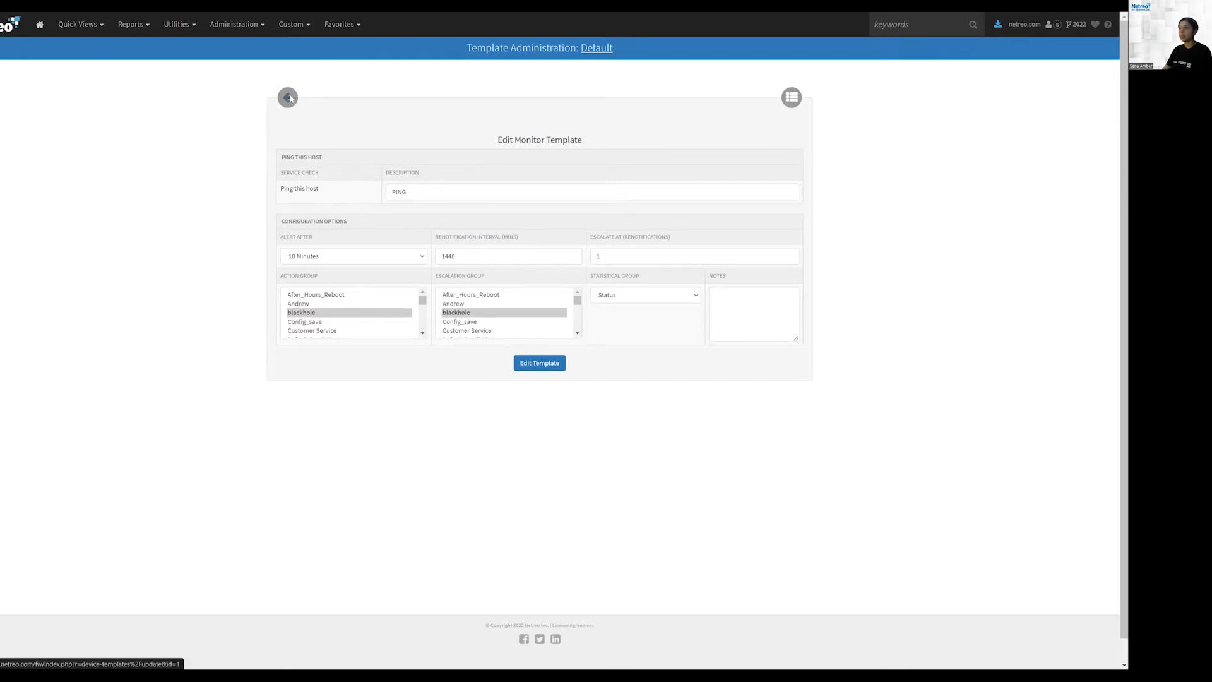
left_click(289, 98)
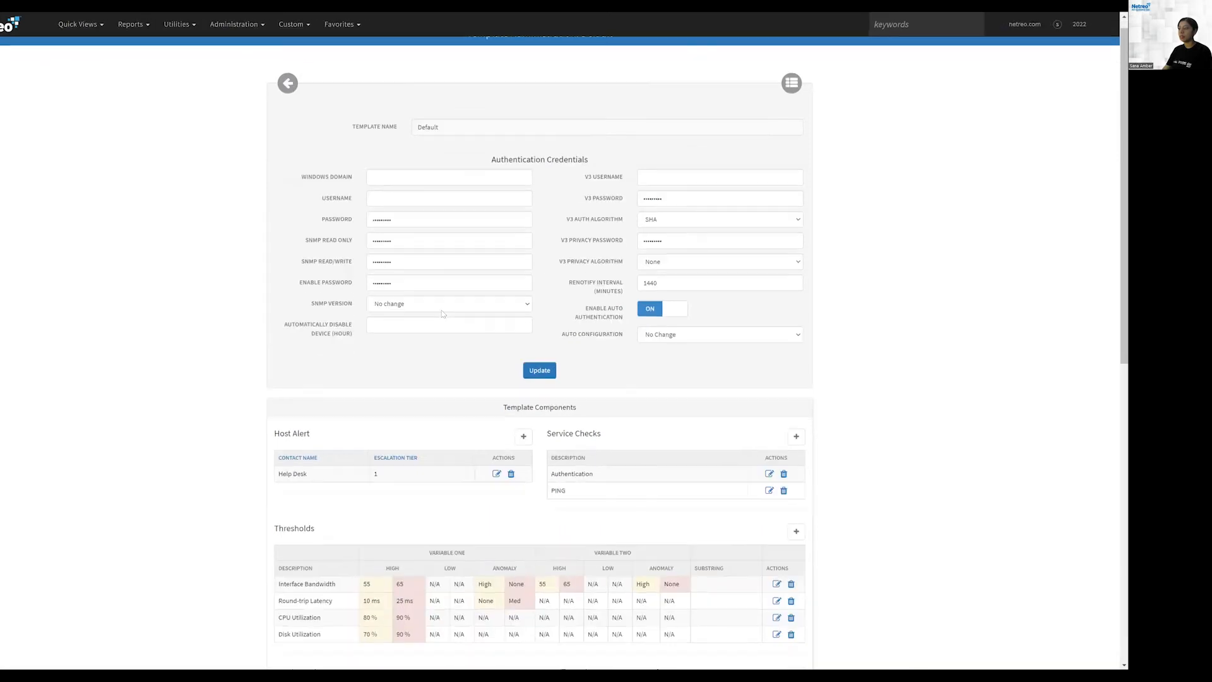
Step: Review the Thresholds table, including the Round-trip Latency high values
scroll(379, 315, "down", 3)
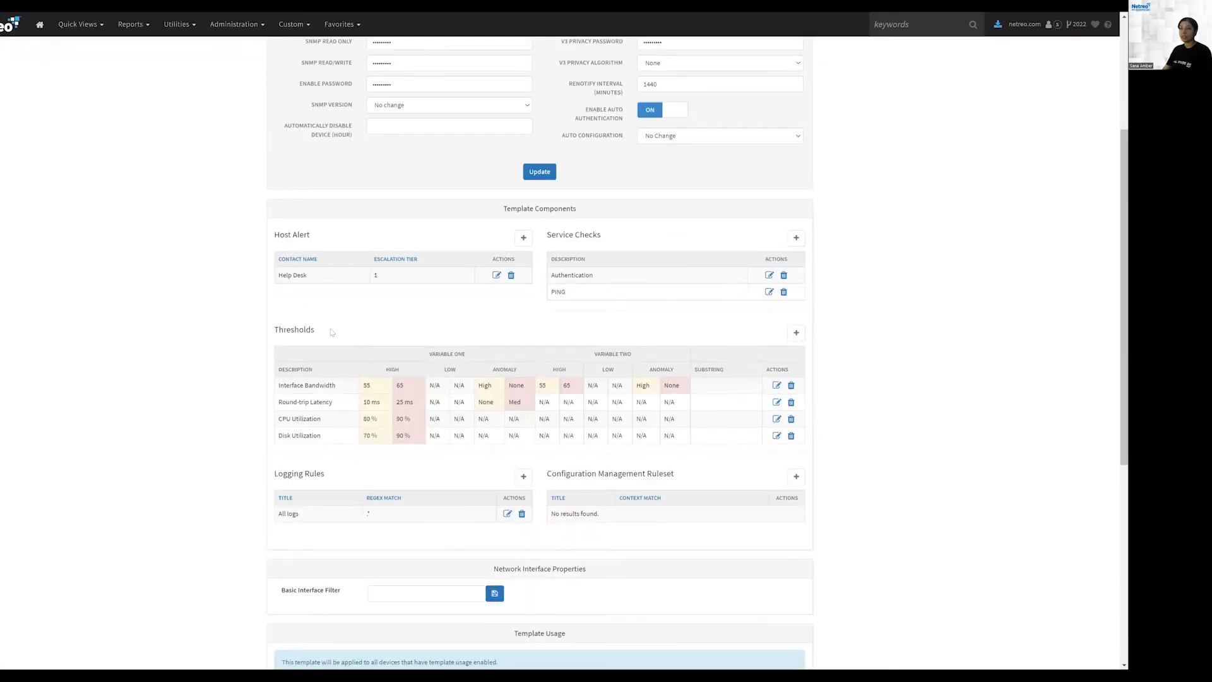
left_click_drag(272, 330, 315, 330)
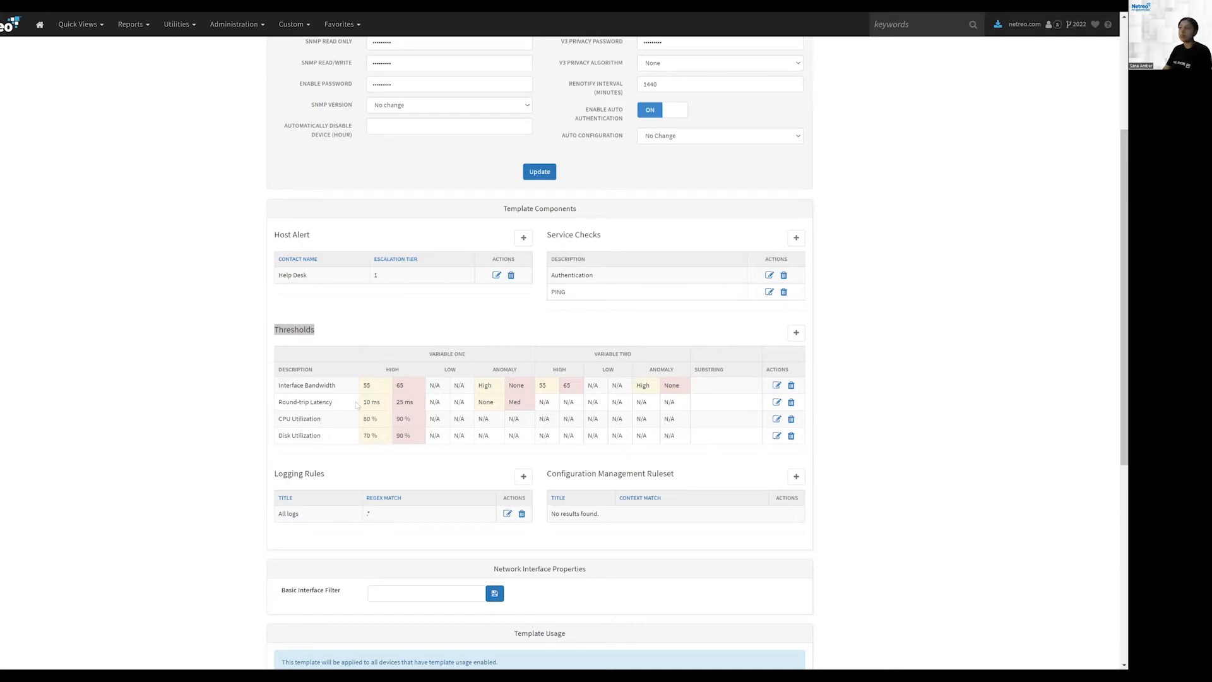
mouse_move(363, 403)
left_mouse_down()
mouse_move(378, 413)
mouse_move(377, 399)
left_mouse_up()
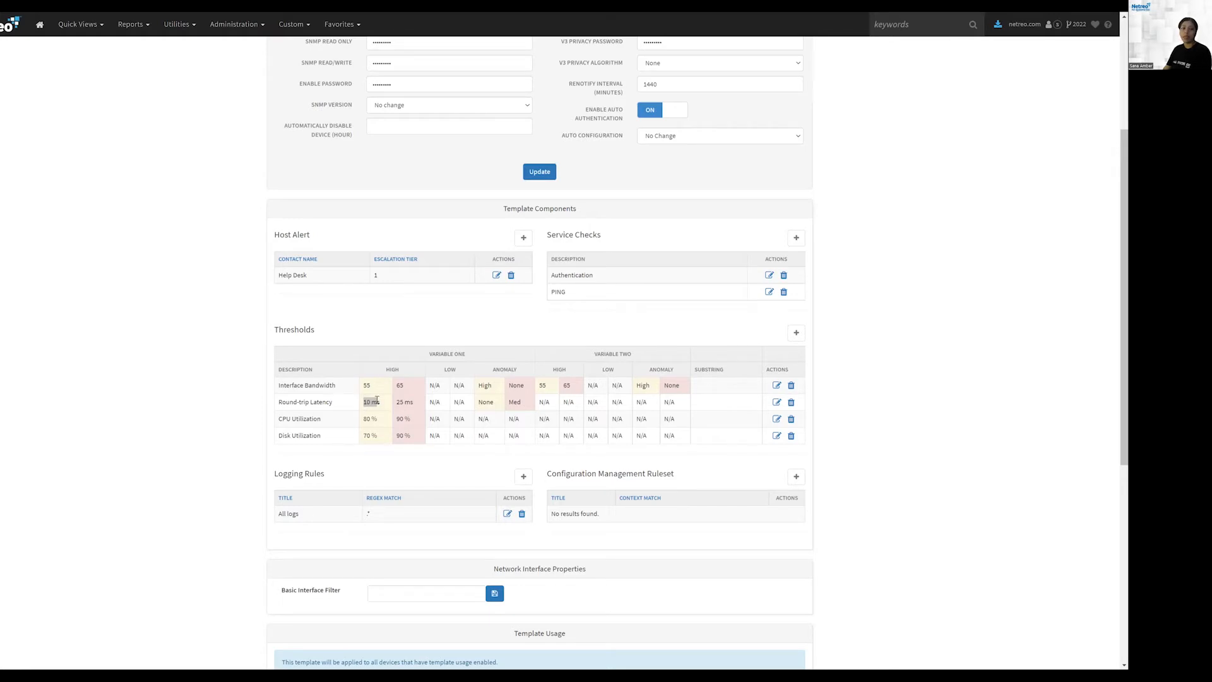
left_click_drag(276, 329, 330, 331)
left_click(330, 331)
Step: Review the Logging Rules and Configuration Management Ruleset sections of the template
scroll(152, 473, "down", 1)
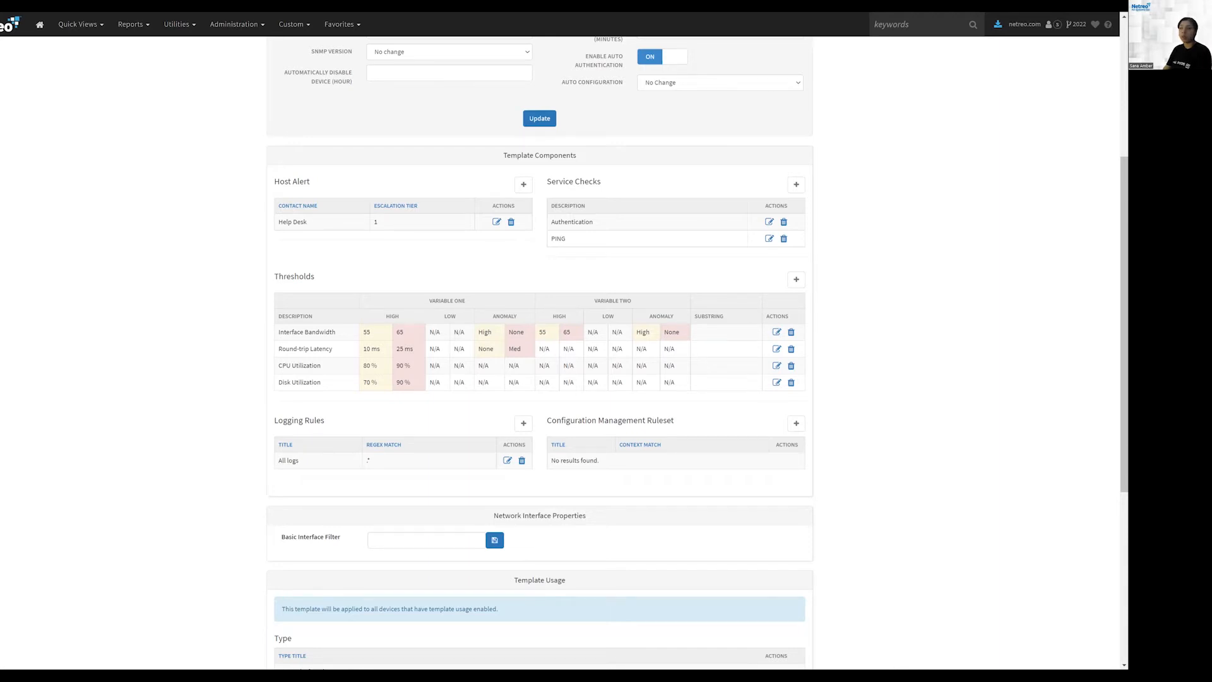
left_click_drag(277, 421, 342, 424)
left_click_drag(546, 420, 678, 421)
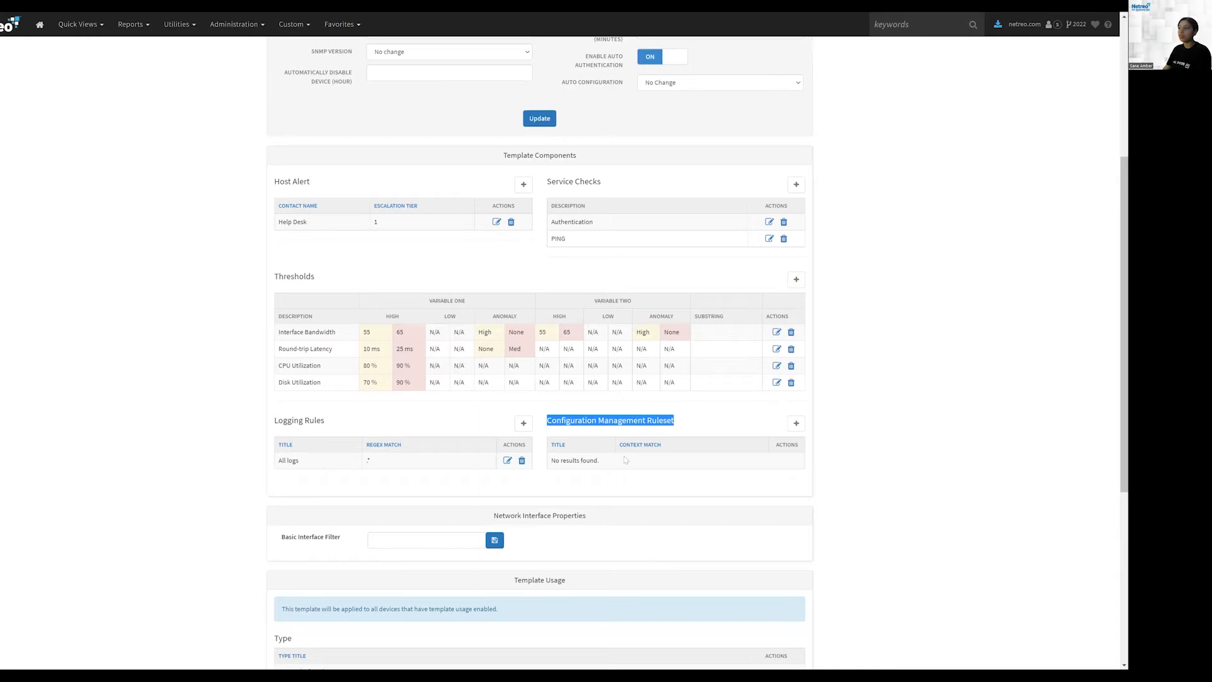
Step: Review the Basic Interface Filter field under Network Interface Properties
left_click(563, 421)
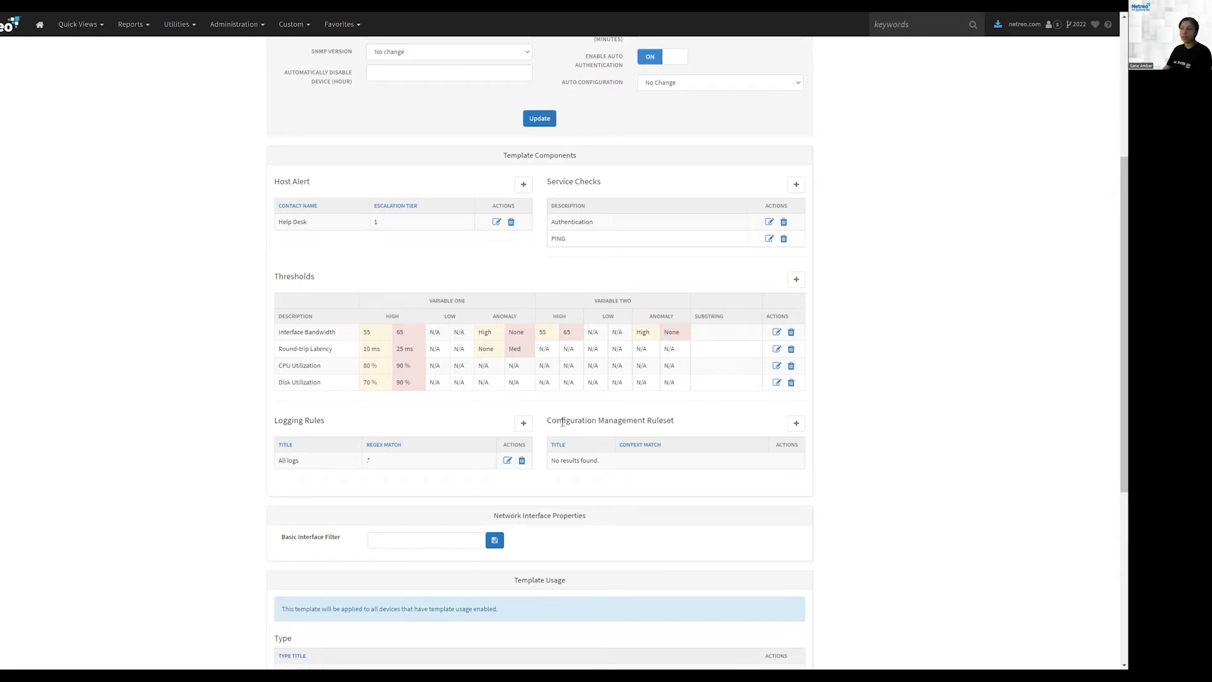
scroll(573, 342, "up", 3)
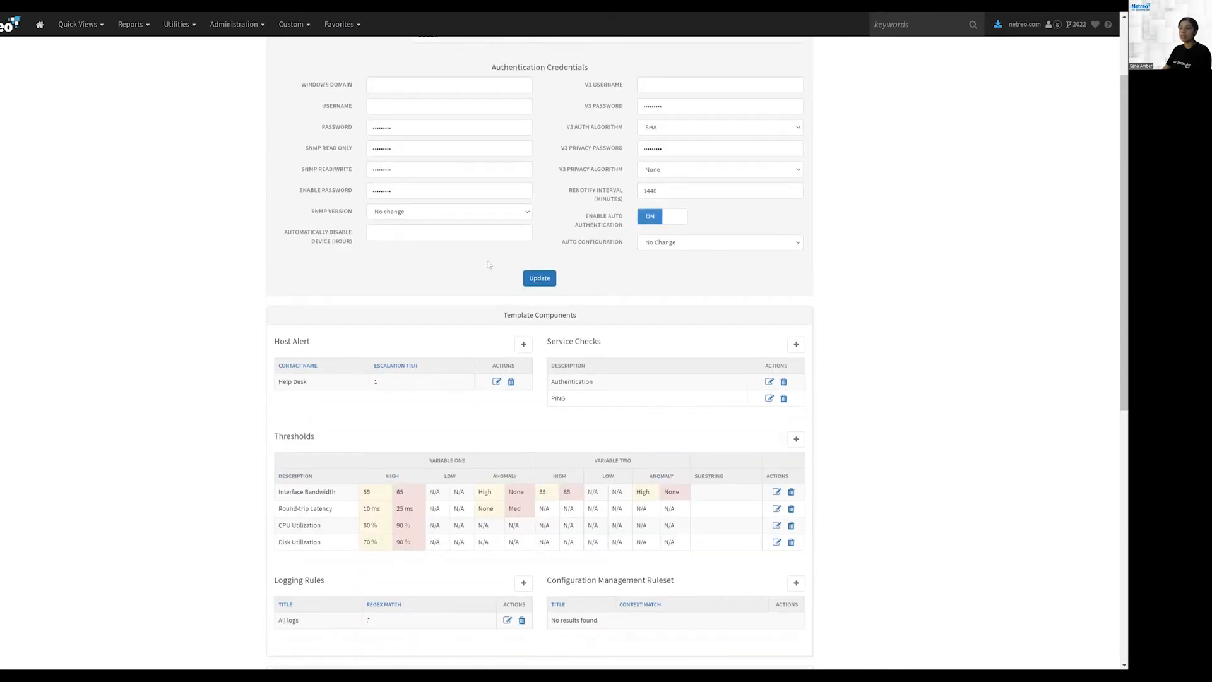
scroll(487, 264, "down", 2)
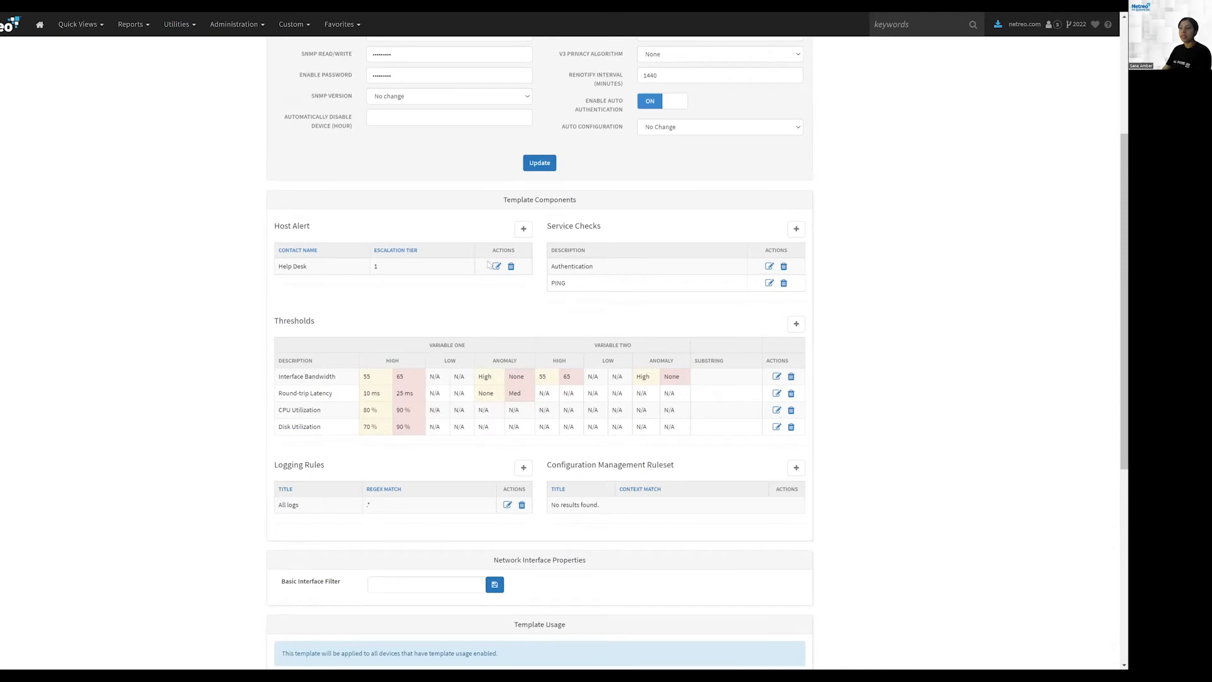
scroll(488, 265, "down", 3)
left_click_drag(281, 377, 339, 378)
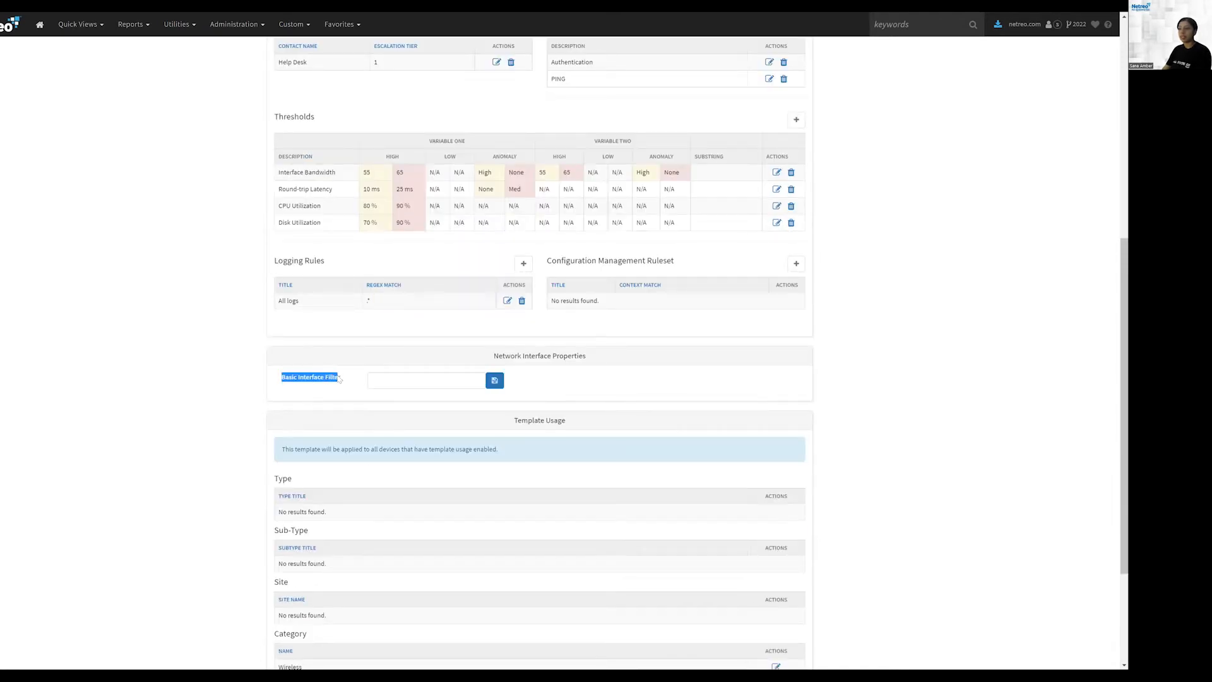
left_click(380, 377)
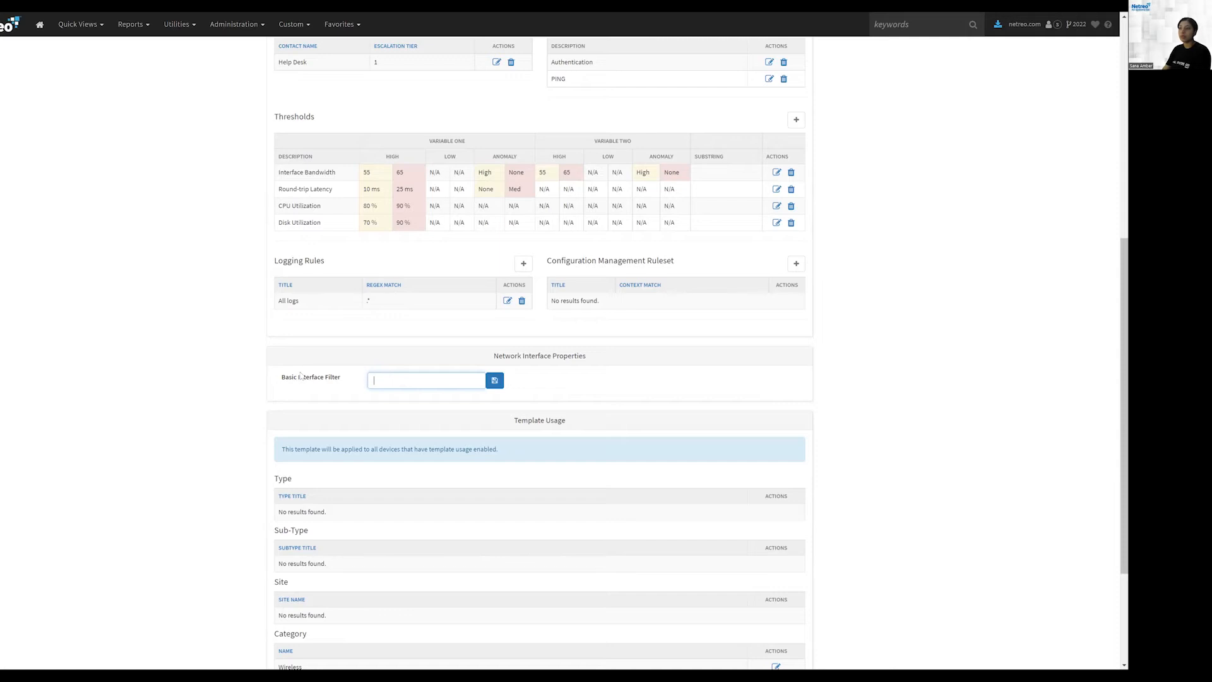
left_click_drag(282, 377, 341, 379)
Step: Review the Template Usage section's Type, Sub-Type, Site, Category, Device and Functional Group lists
scroll(341, 378, "down", 2)
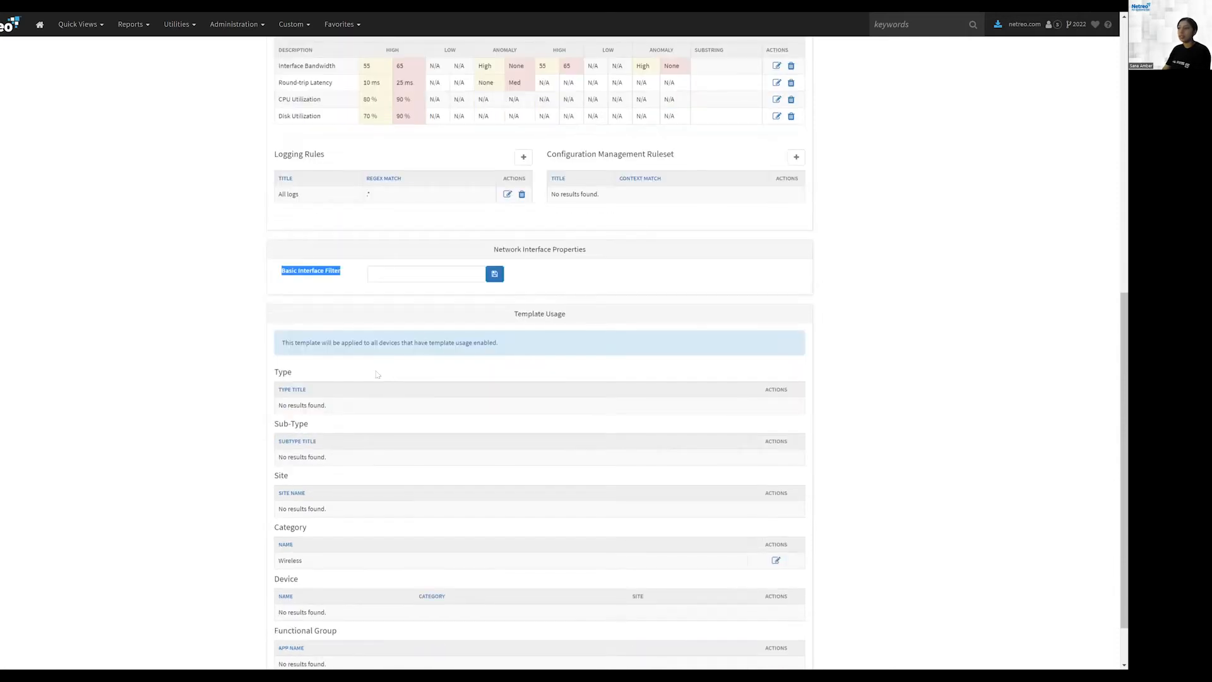
scroll(377, 374, "down", 1)
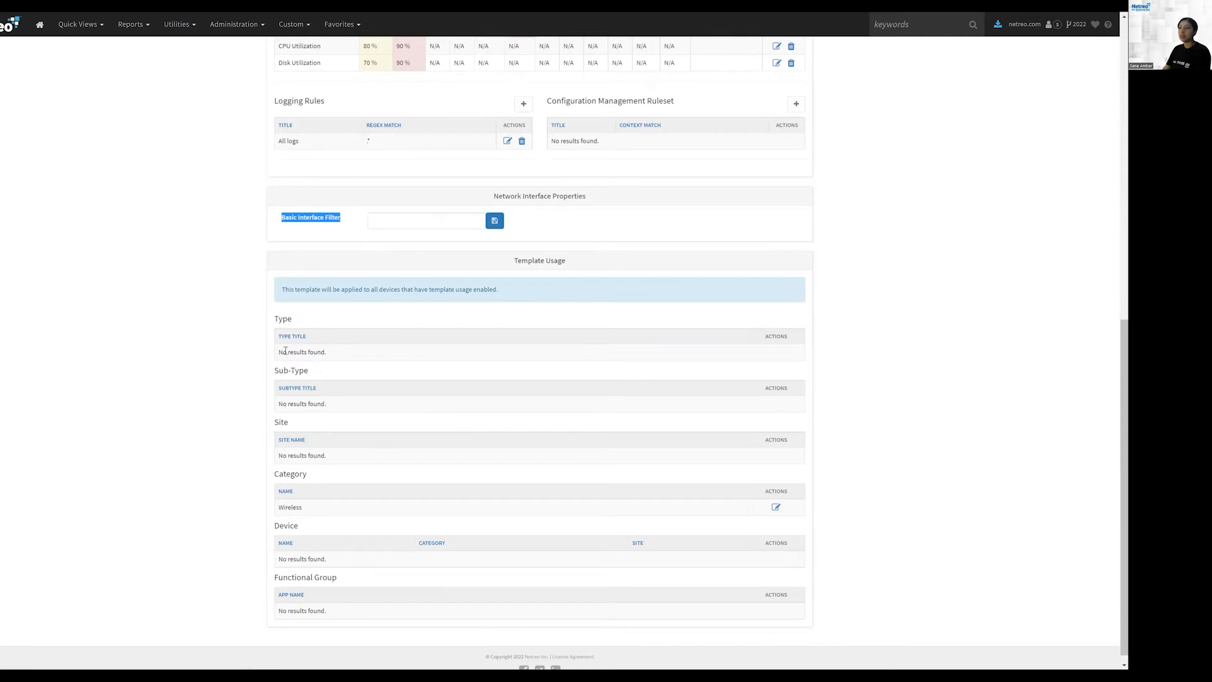
left_click_drag(278, 352, 330, 357)
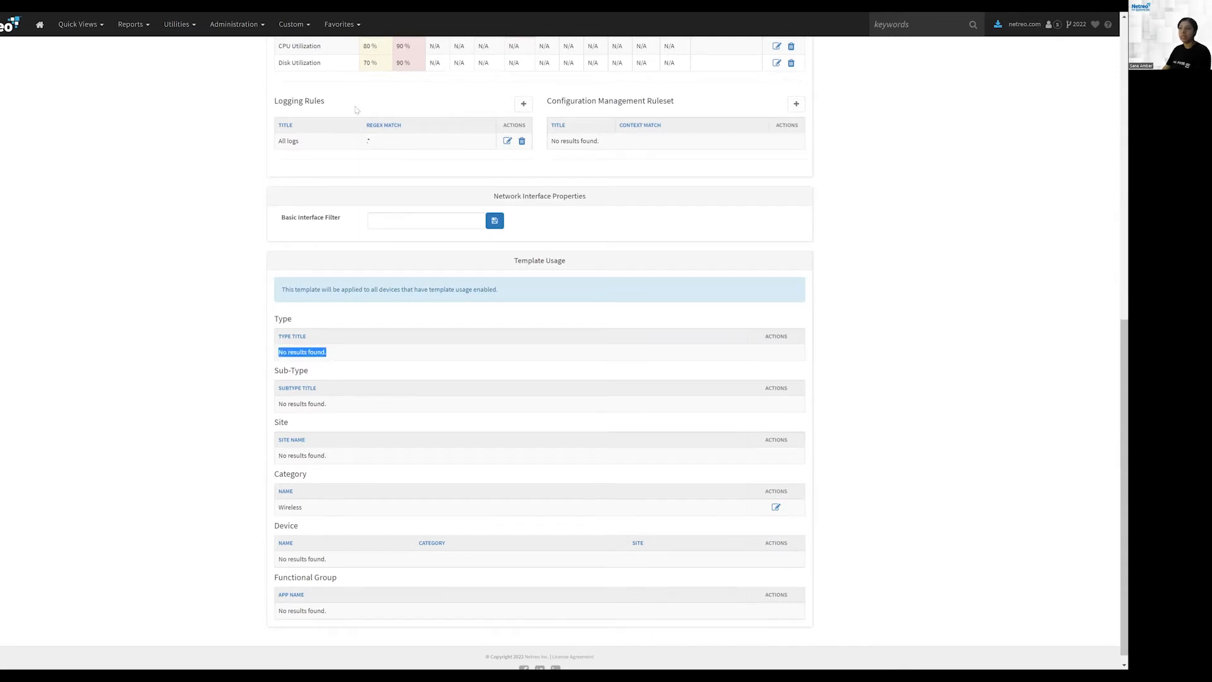
left_click_drag(274, 325, 294, 325)
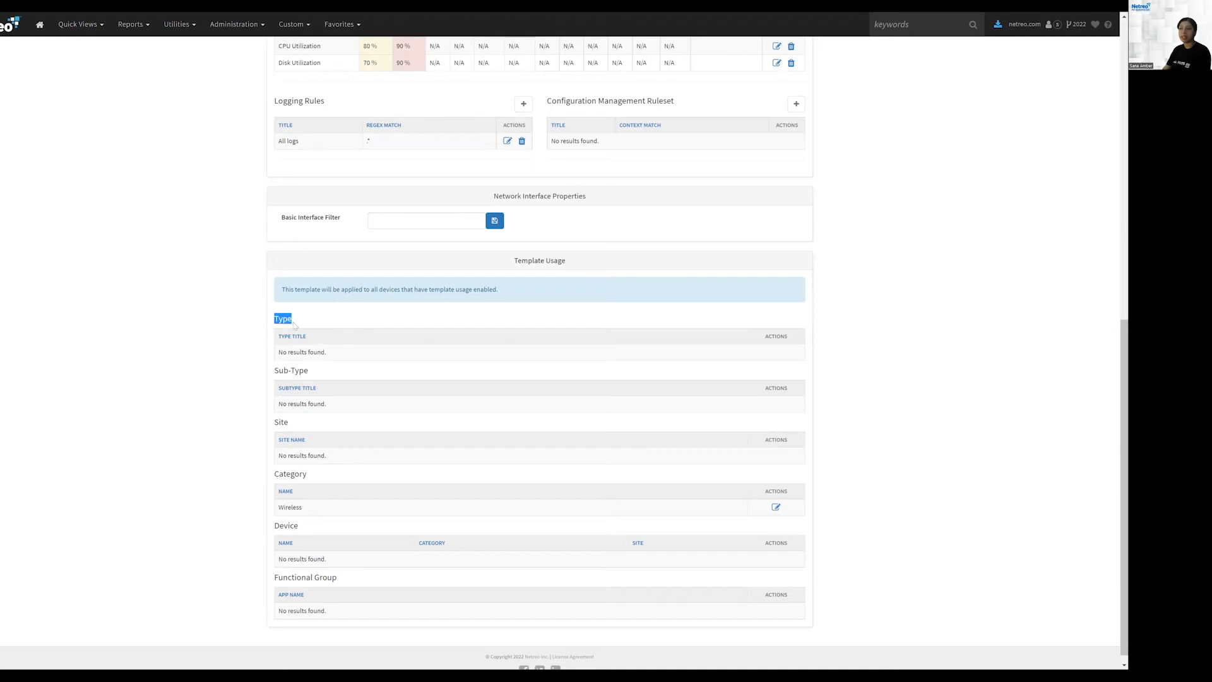
left_click_drag(271, 372, 308, 378)
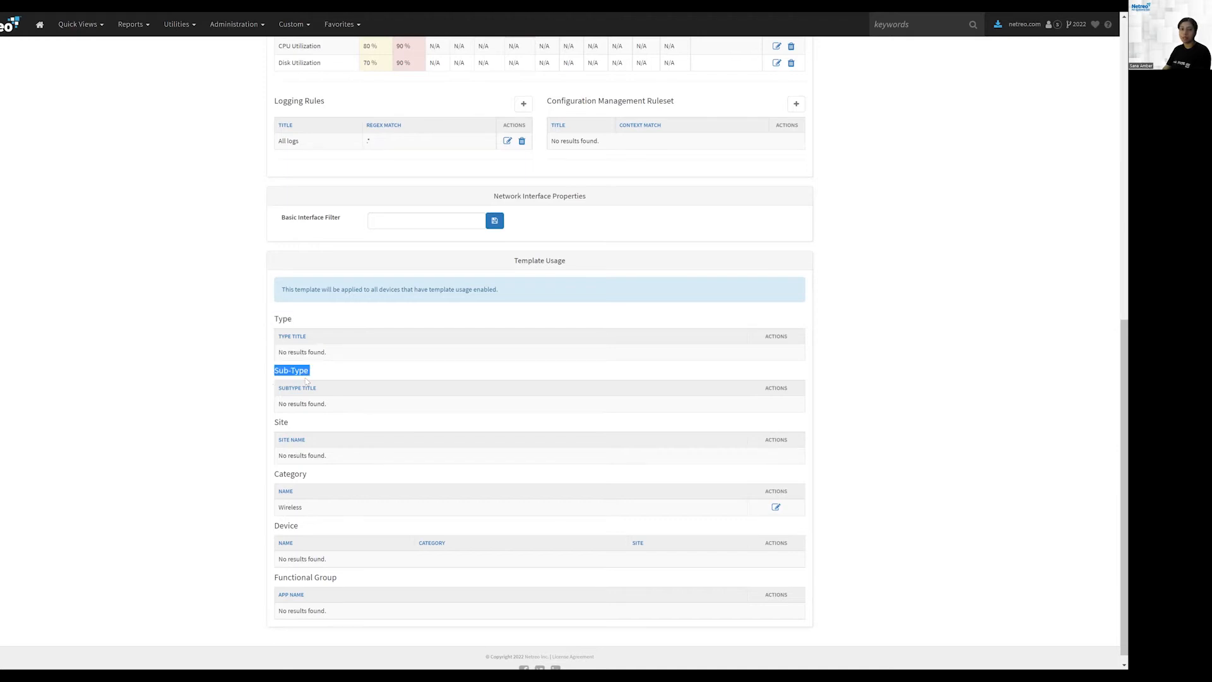
scroll(379, 316, "up", 9)
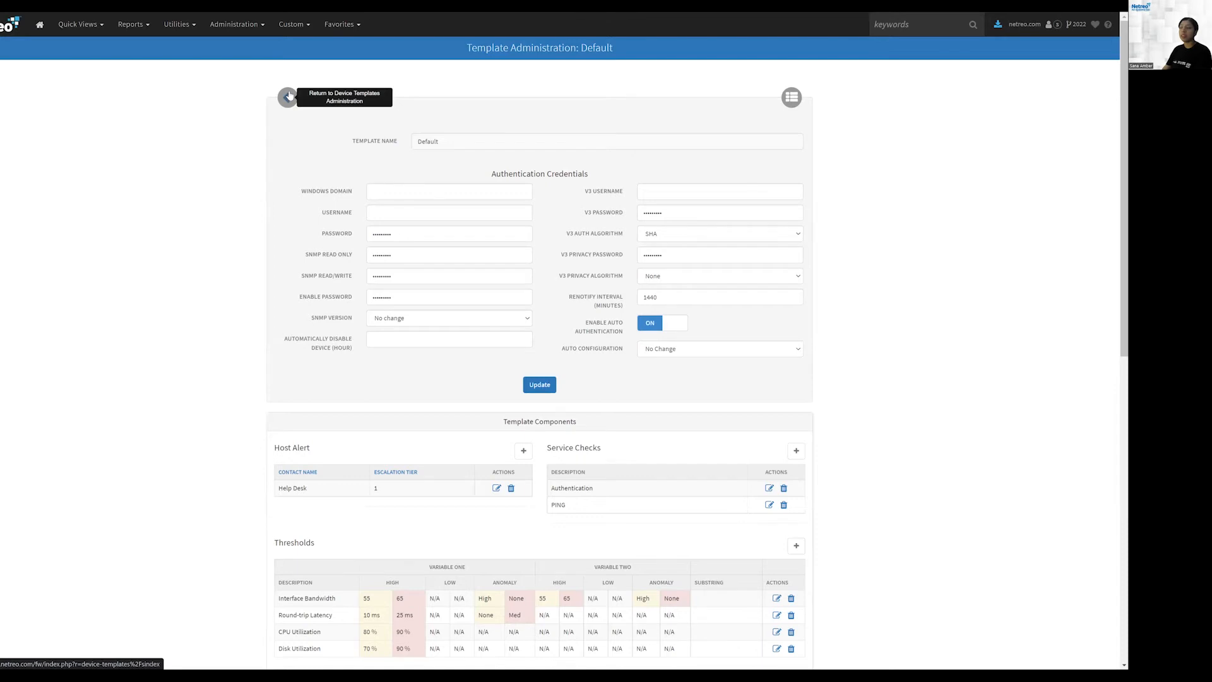
Step: Return to the Device Templates list, reopen the Default template and review its Host Alert and Service Checks sections
left_click(289, 96)
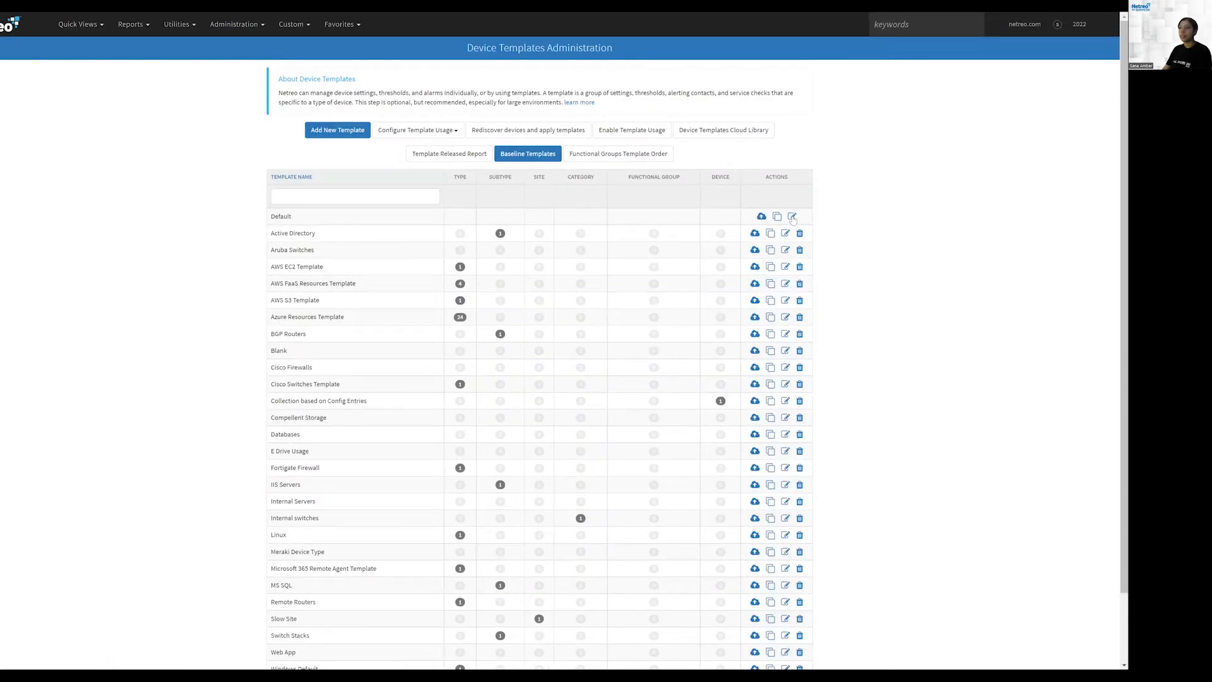
left_click(292, 215)
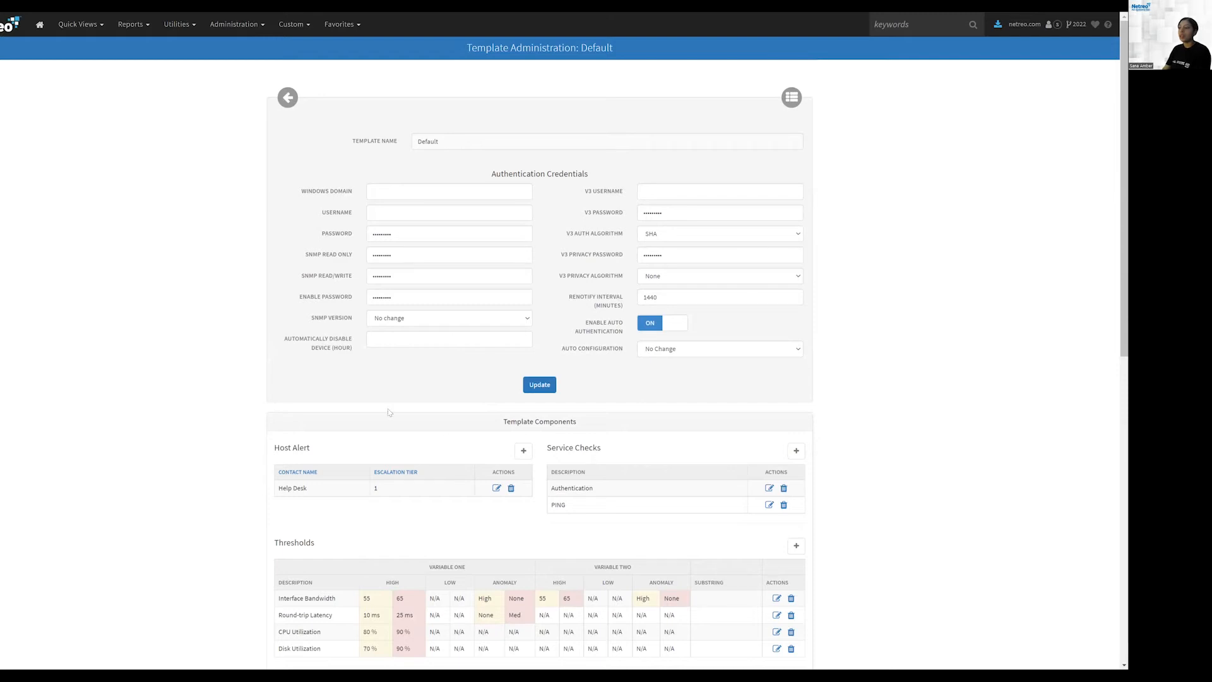
left_click_drag(274, 448, 315, 458)
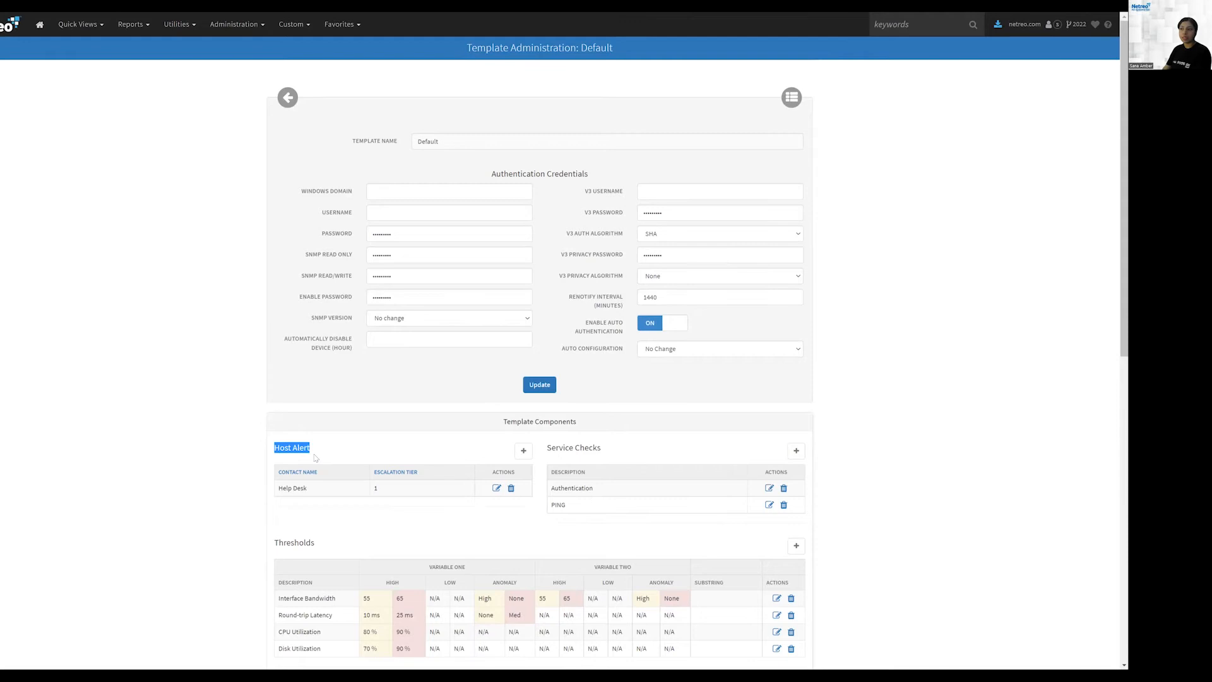
scroll(315, 458, "down", 1)
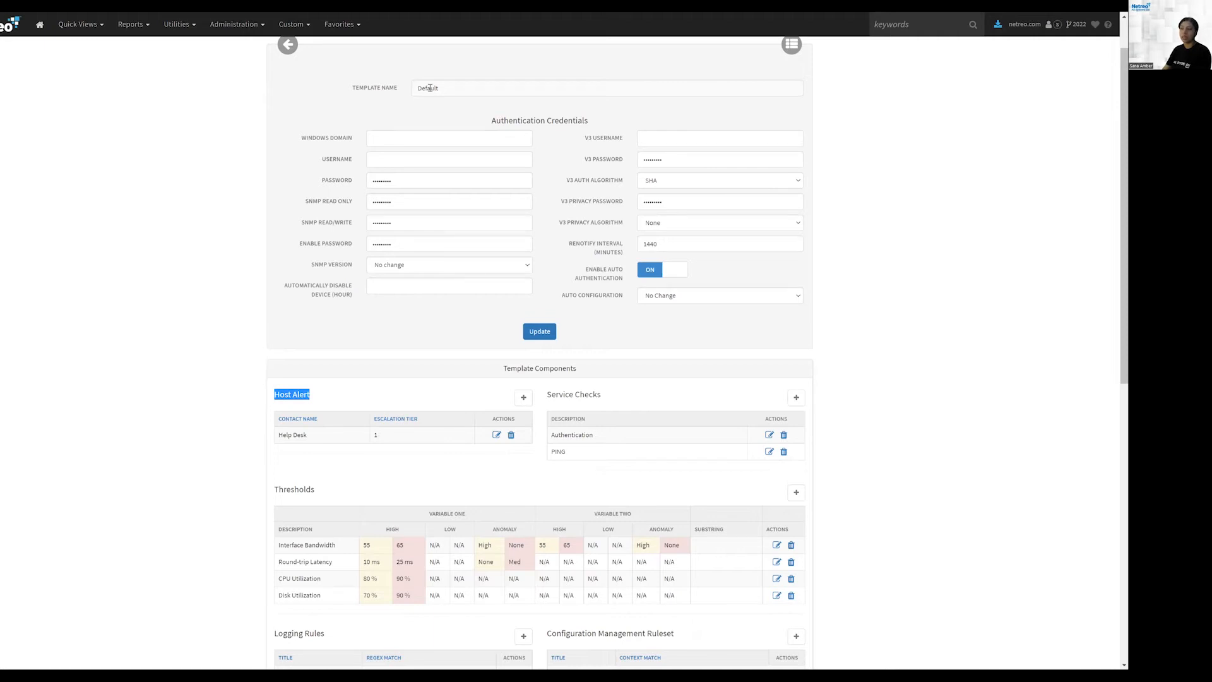
left_click(387, 477)
left_click_drag(274, 394, 314, 395)
double_click(558, 452)
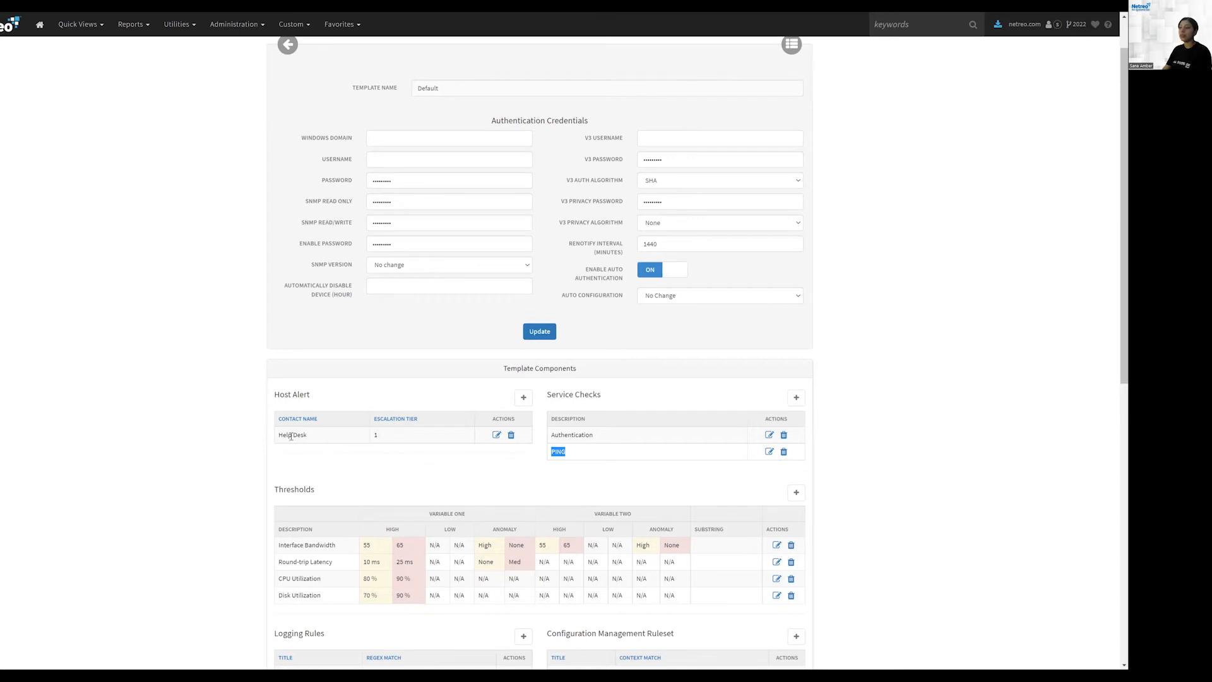
left_click_drag(278, 436, 306, 435)
left_click_drag(271, 396, 314, 398)
left_click_drag(270, 399, 324, 397)
left_click_drag(548, 394, 604, 397)
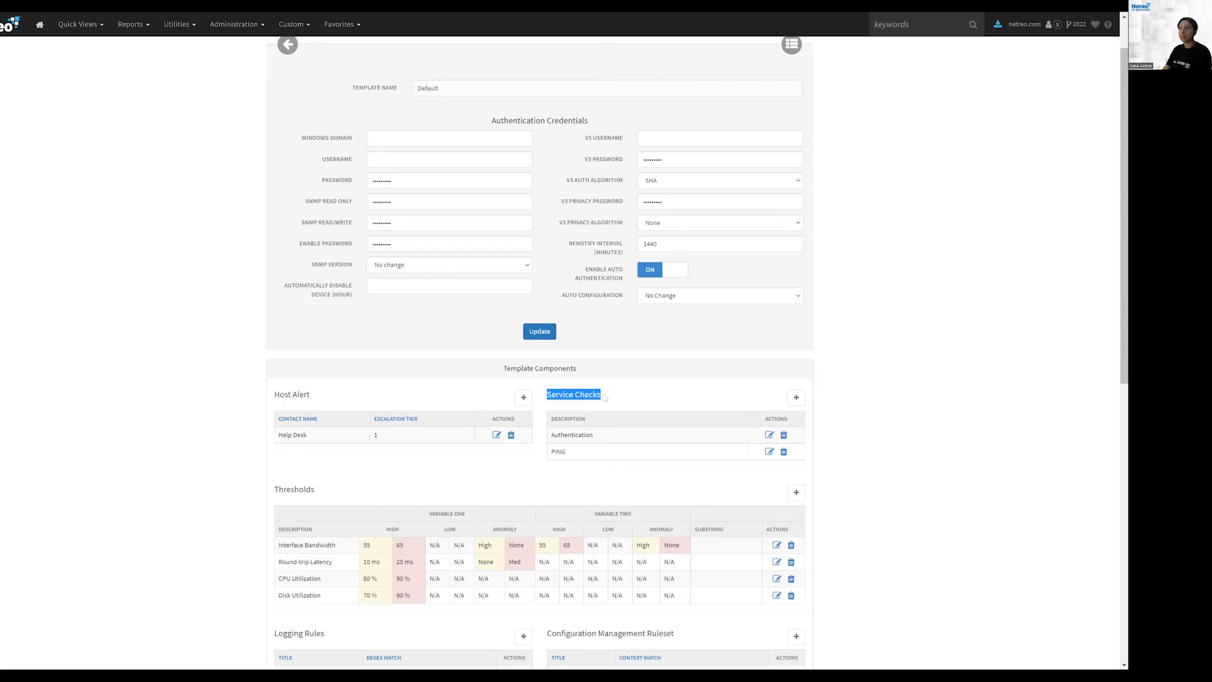
left_click_drag(551, 418, 587, 419)
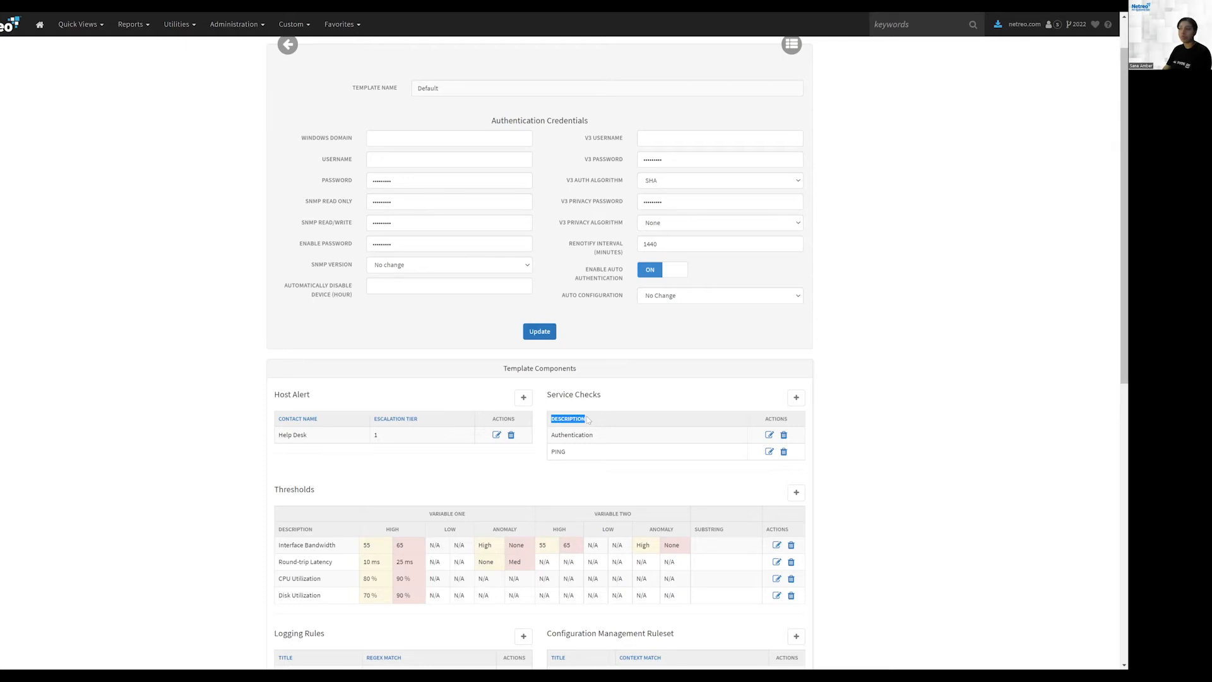
double_click(561, 451)
left_click_drag(551, 395, 590, 395)
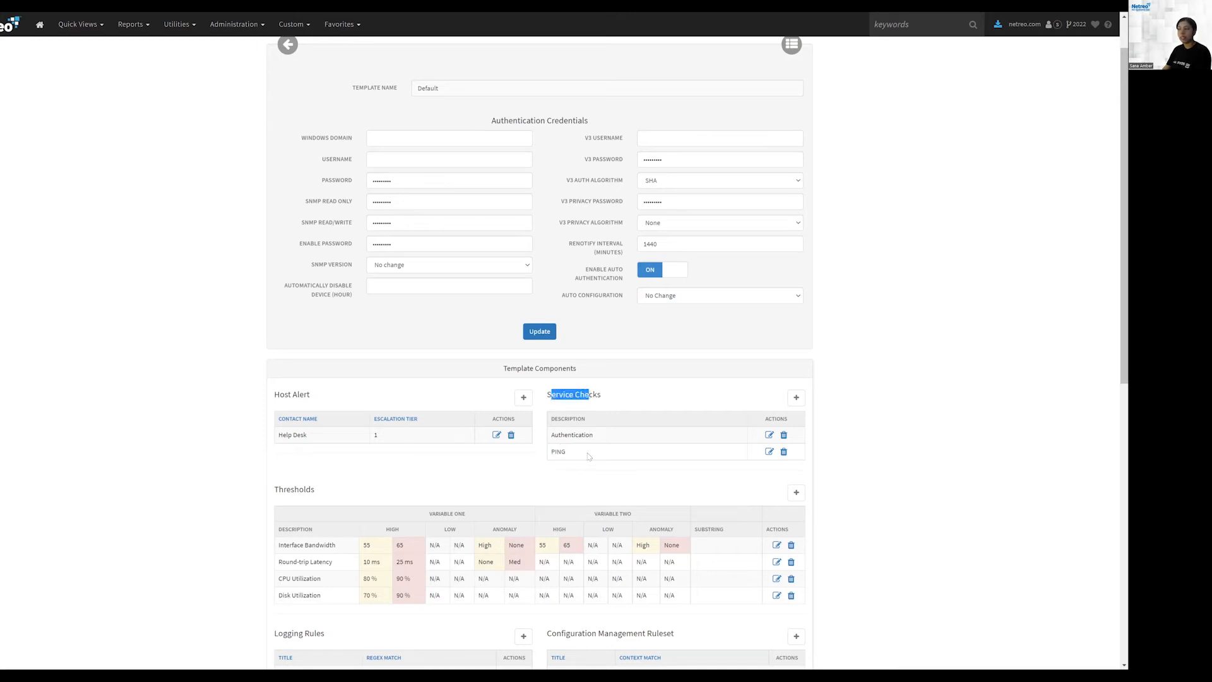
Step: Start adding a Check TCP Port service check from the Network Connectivity Checks category
left_click(795, 397)
left_click(467, 155)
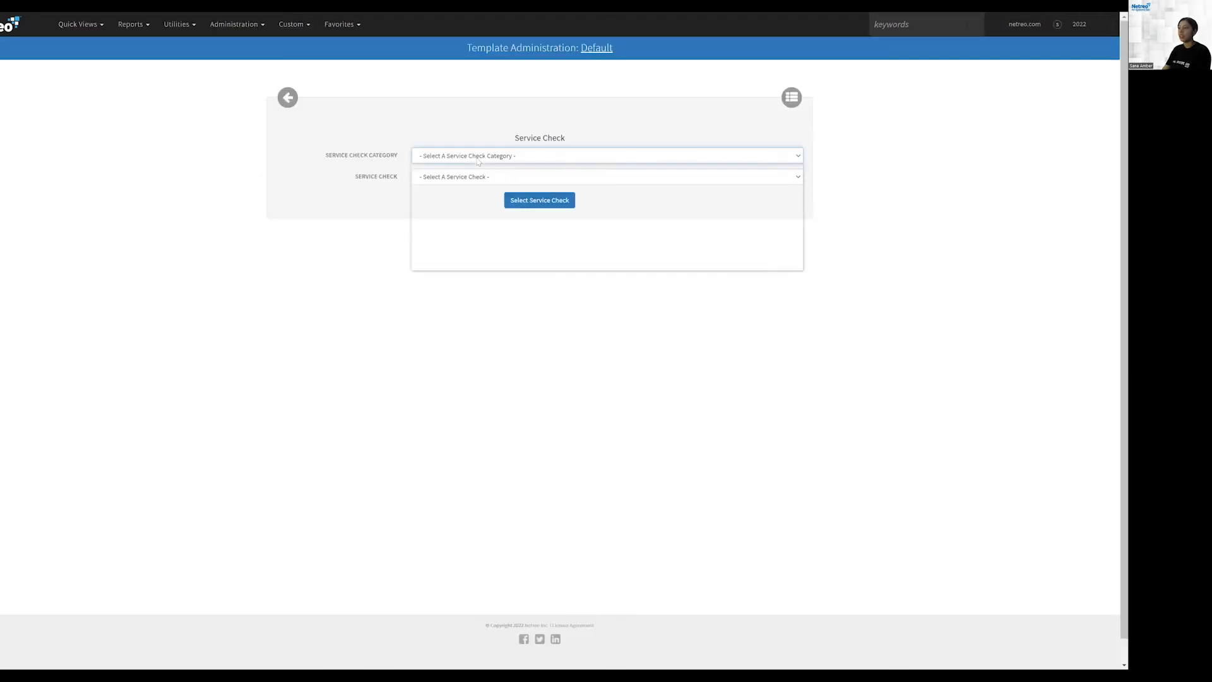
left_click(462, 248)
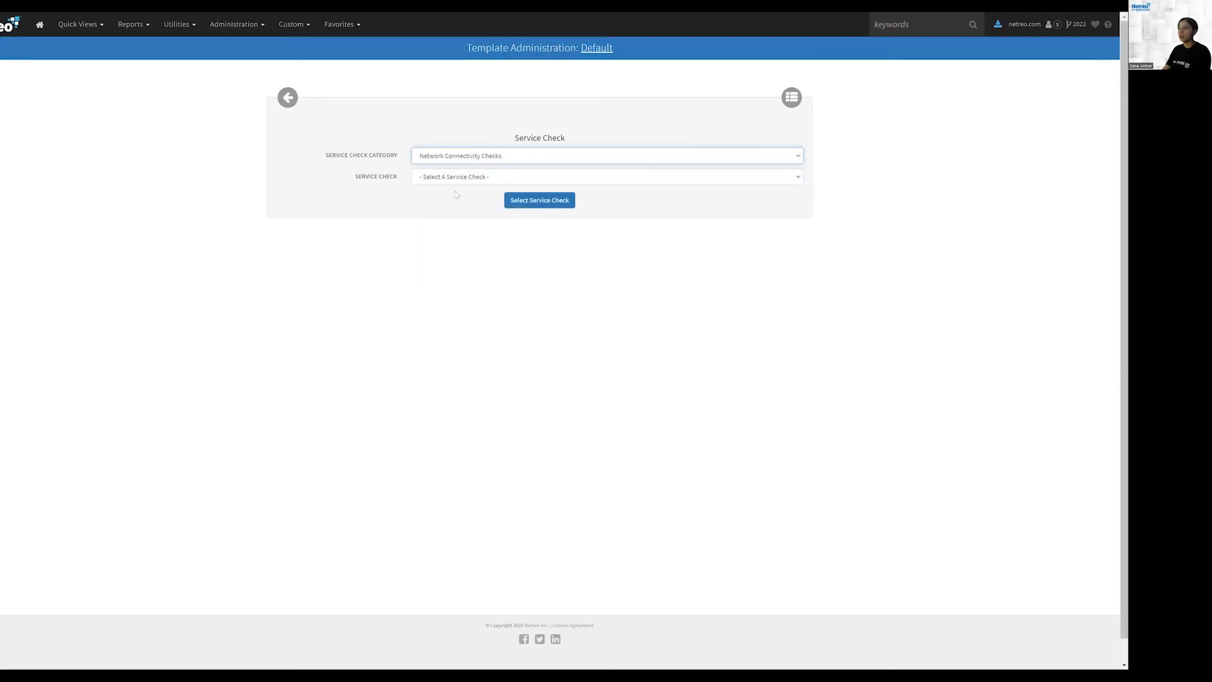
left_click(461, 178)
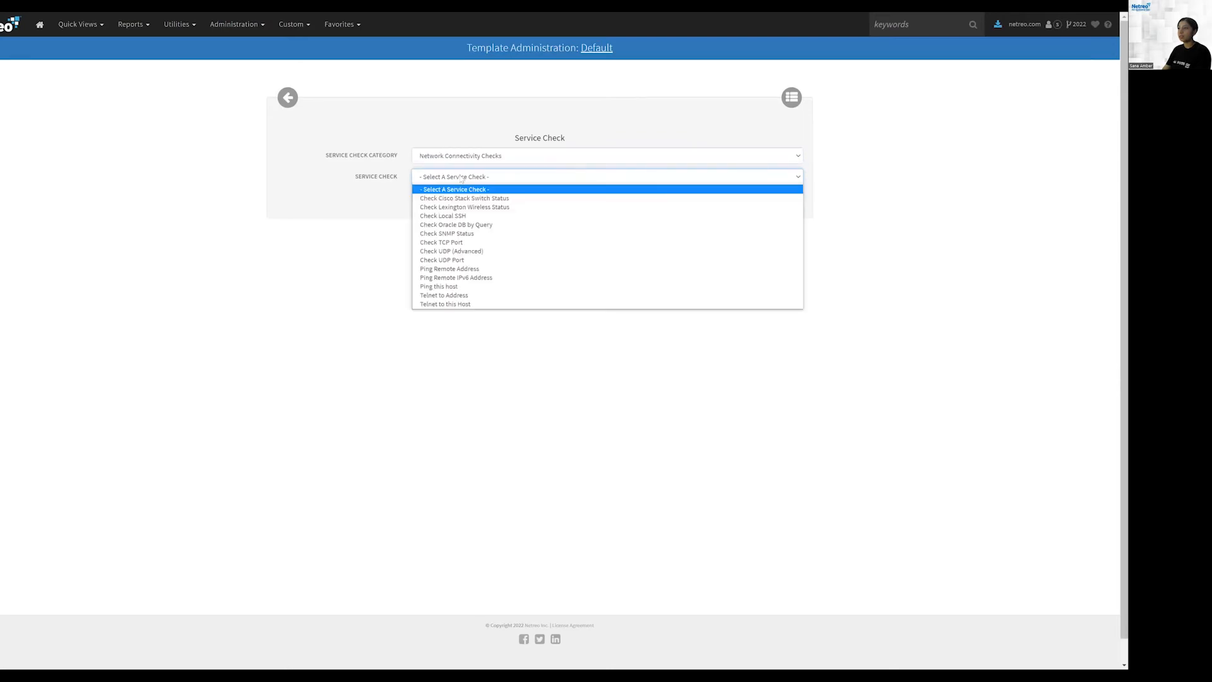
left_click(452, 243)
left_click(540, 201)
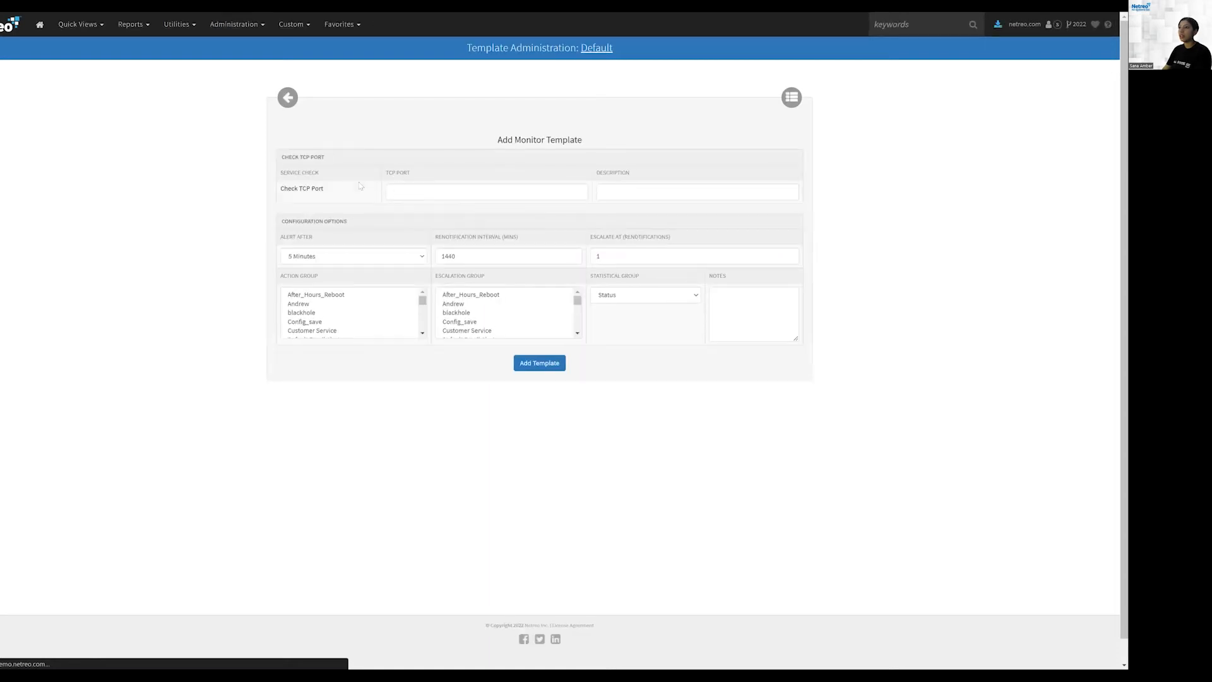
Step: Enter PING as the TCP port, set Alert After to 10 Minutes, then leave the form without adding the check
left_click(426, 191)
type("PING")
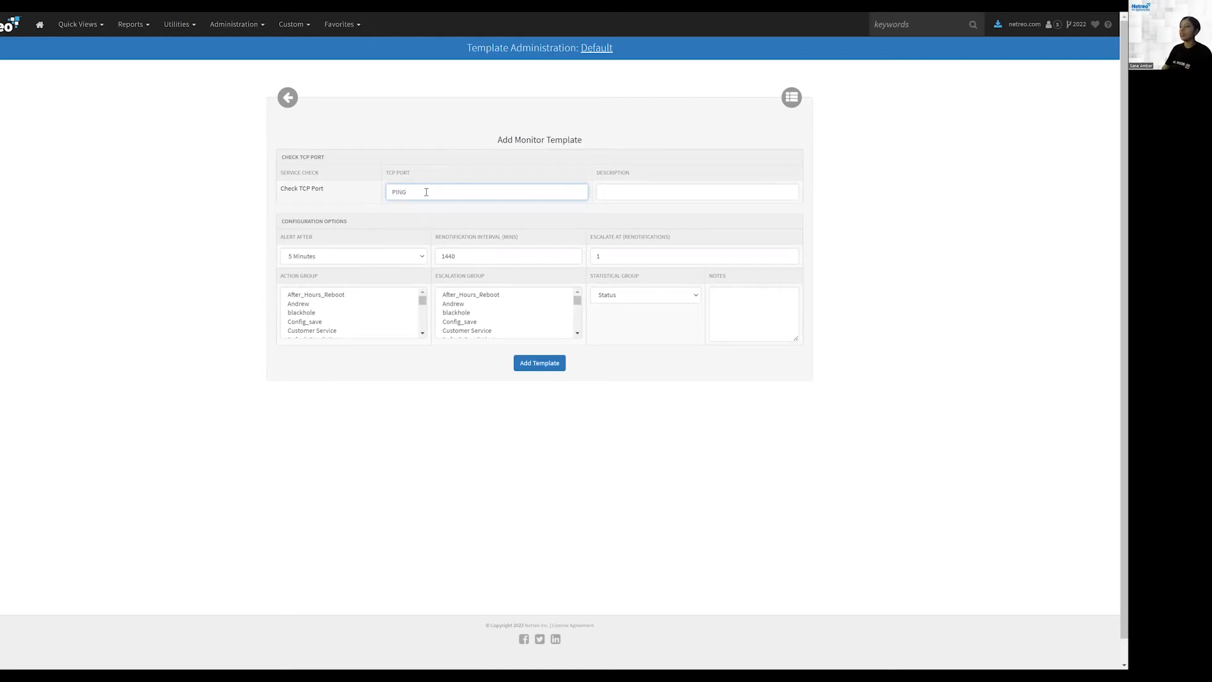
left_click_drag(416, 192, 383, 196)
left_click(631, 187)
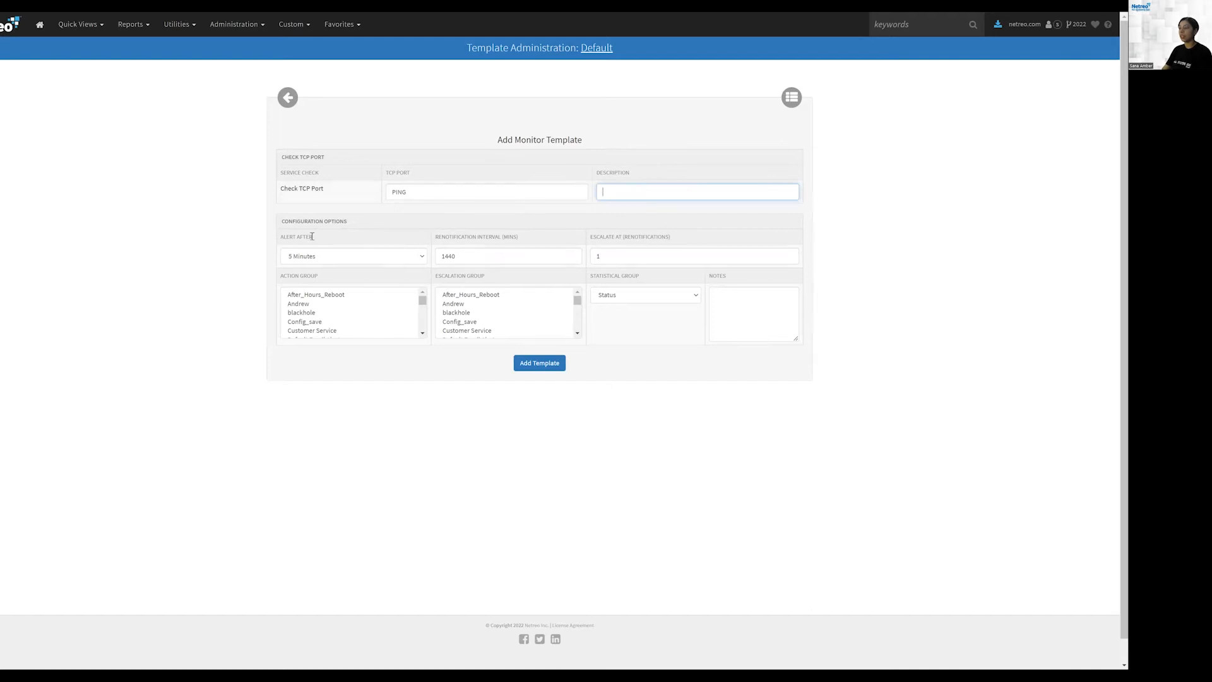
left_click(319, 256)
left_click(313, 286)
key("Tab")
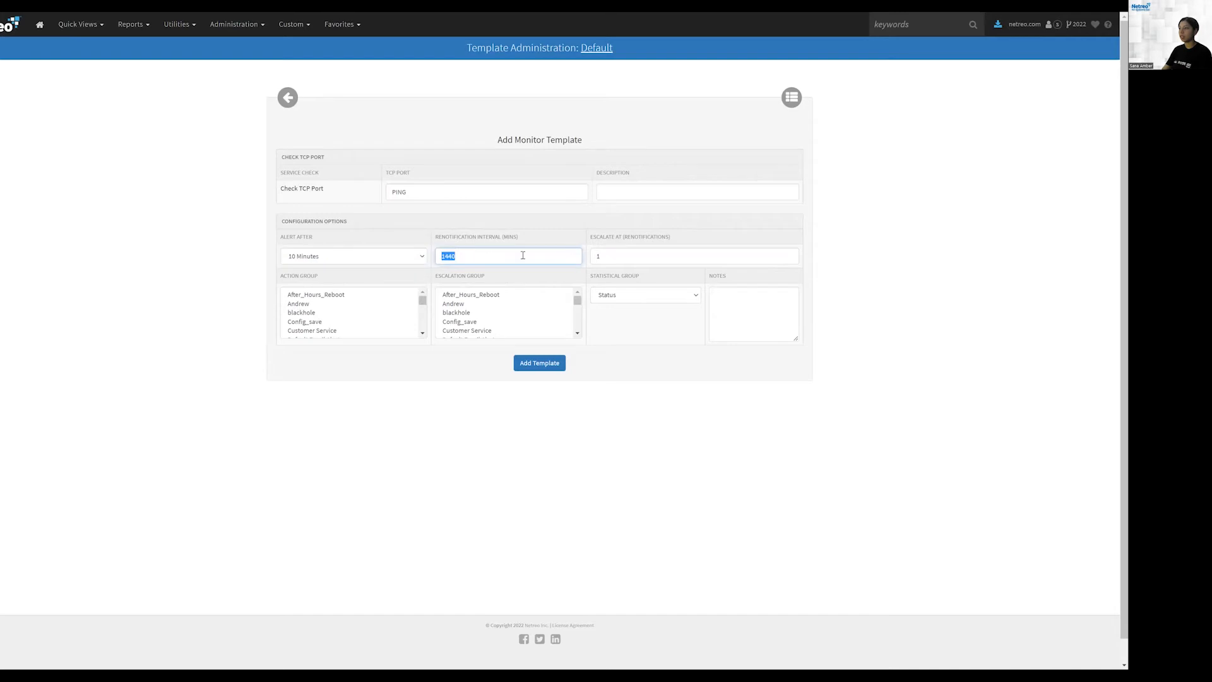
mouse_move(591, 237)
left_mouse_down()
mouse_move(609, 239)
mouse_move(601, 256)
left_mouse_up()
left_click(596, 256)
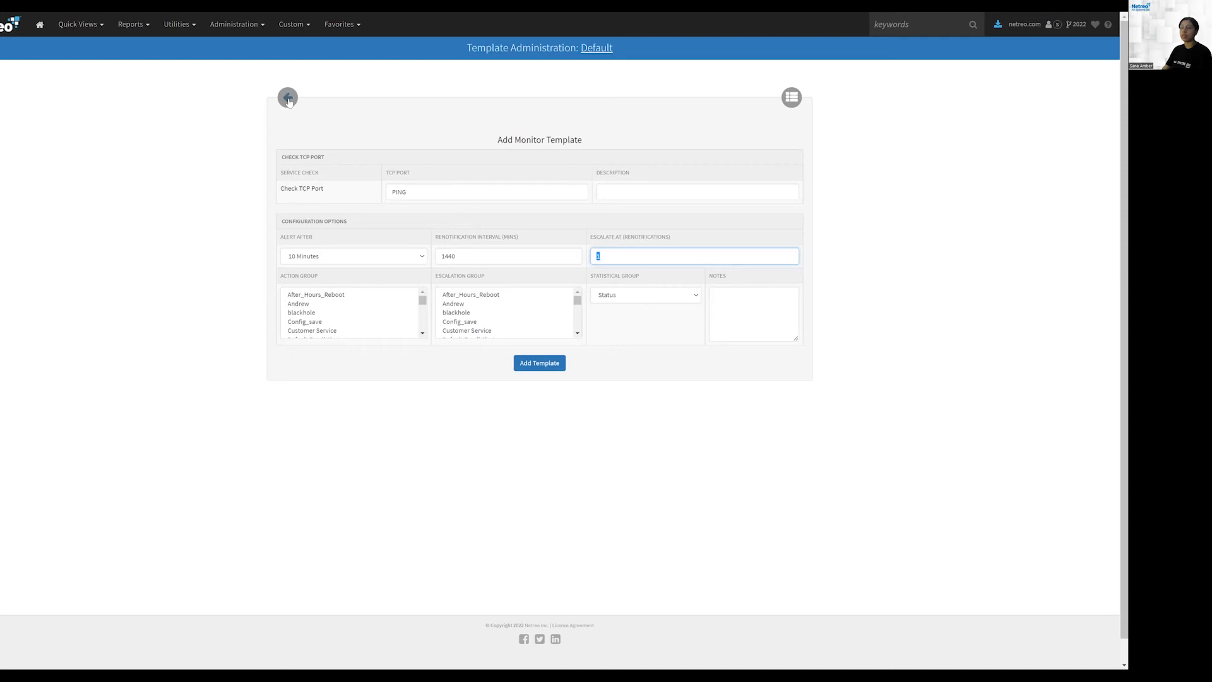
left_click(288, 99)
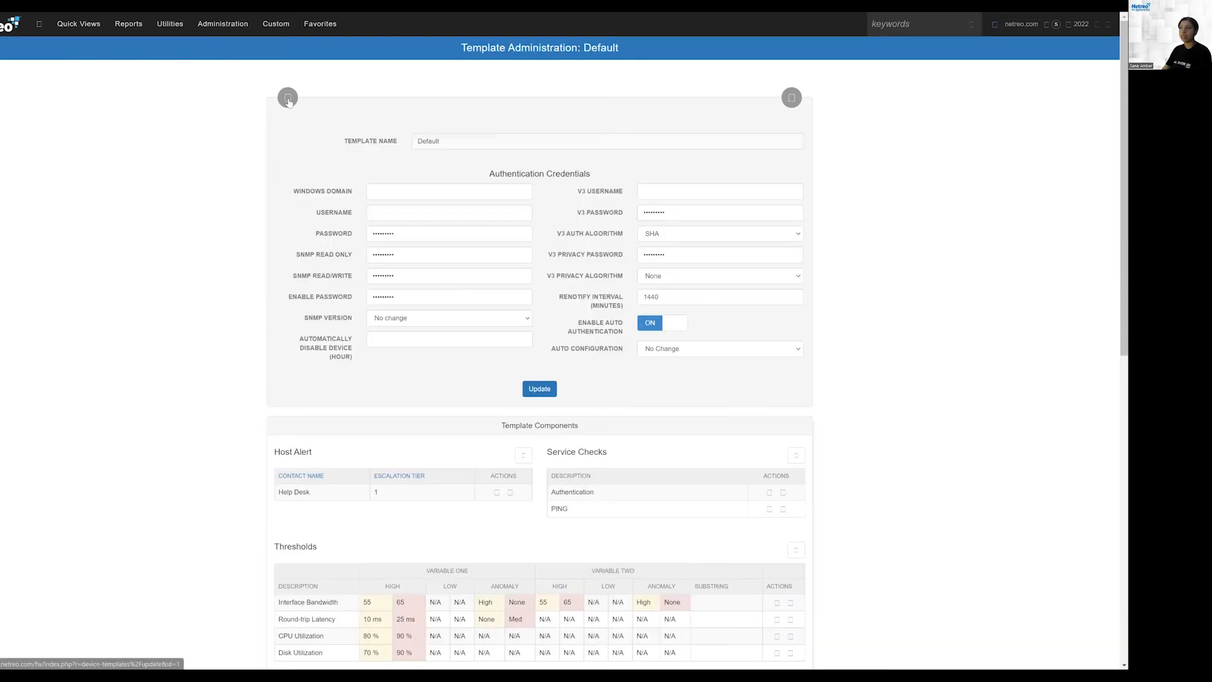
Step: Examine the Default template's Service Checks and Thresholds sections
scroll(696, 409, "down", 1)
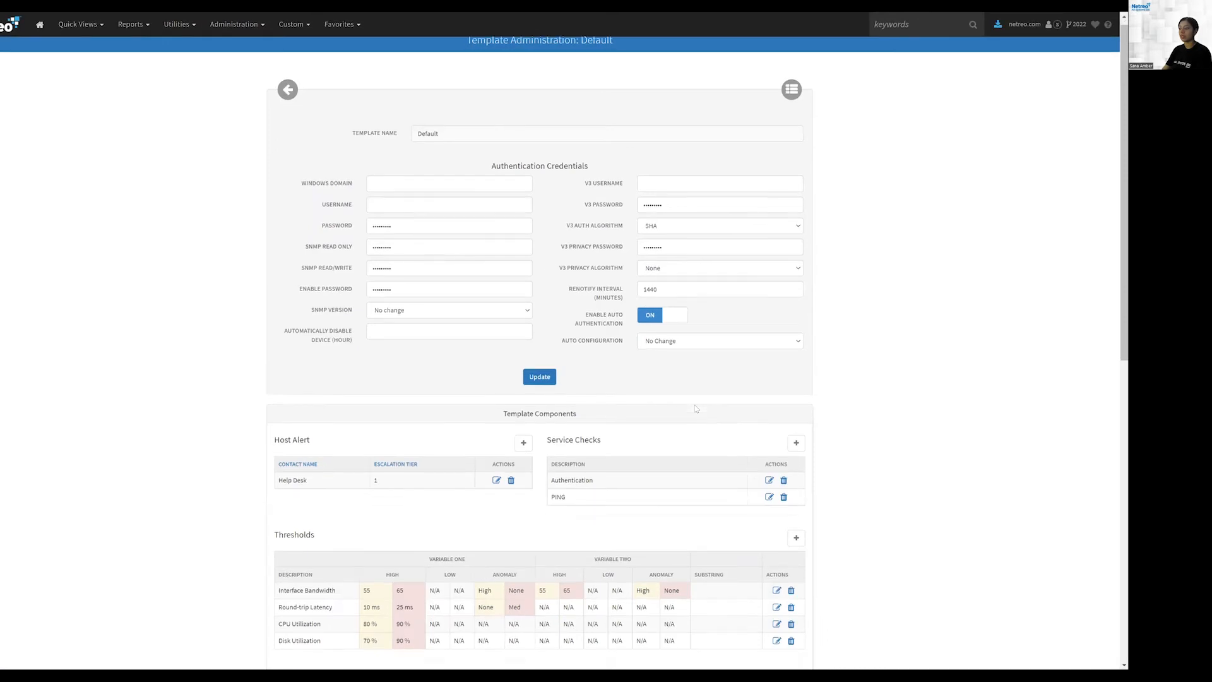
left_click_drag(568, 454, 547, 456)
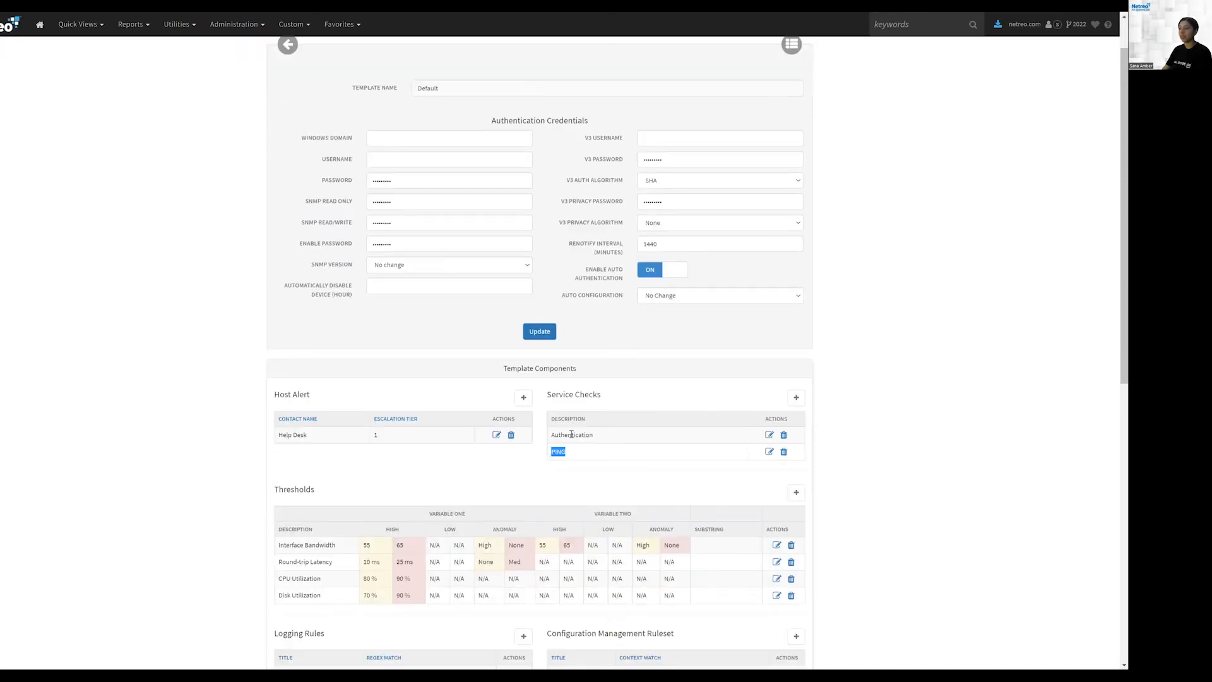
scroll(548, 456, "down", 1)
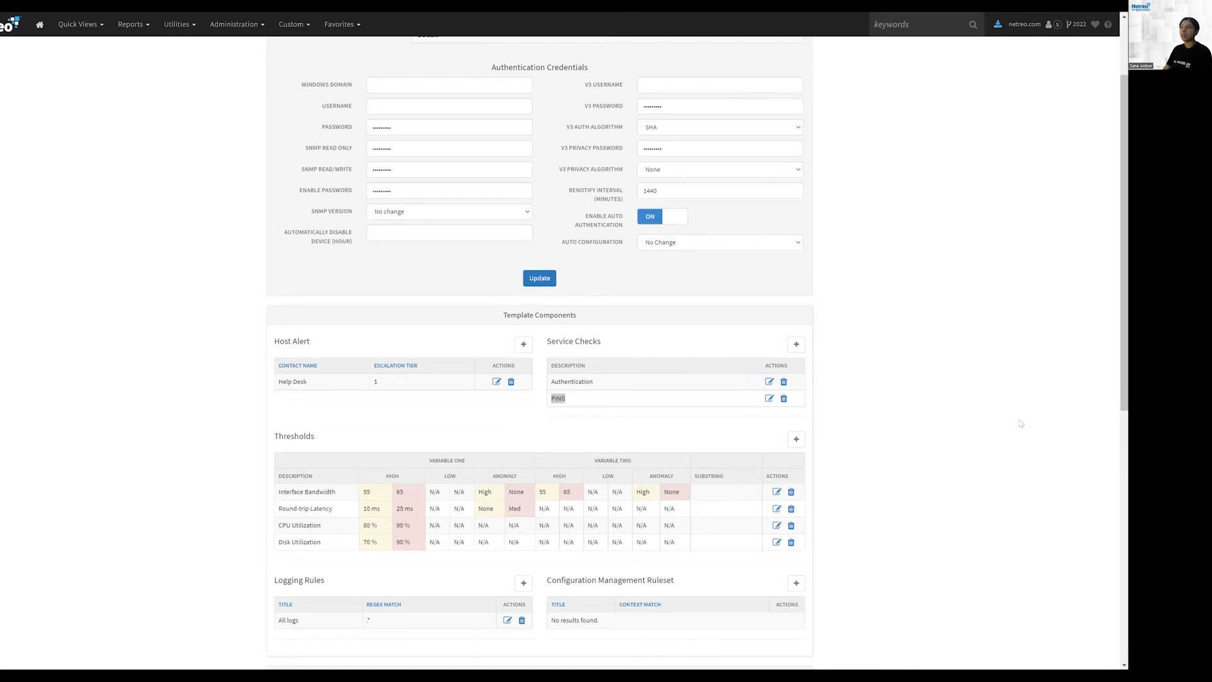
scroll(972, 347, "up", 2)
scroll(972, 354, "down", 1)
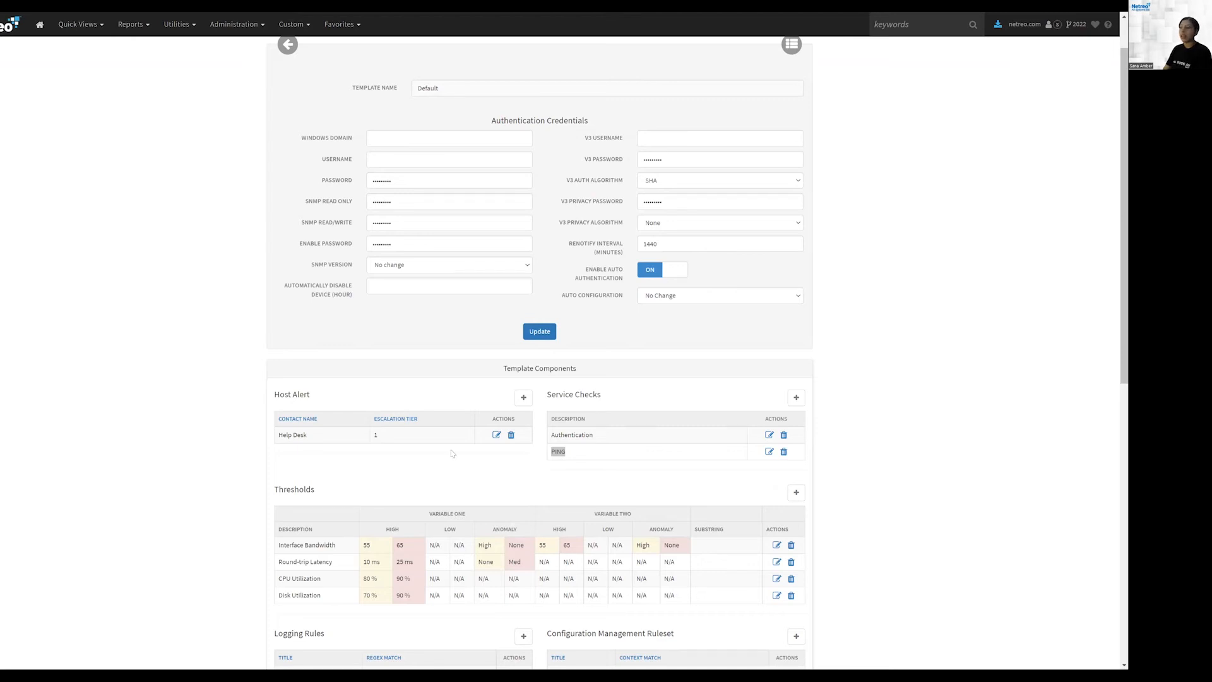
scroll(632, 429, "down", 2)
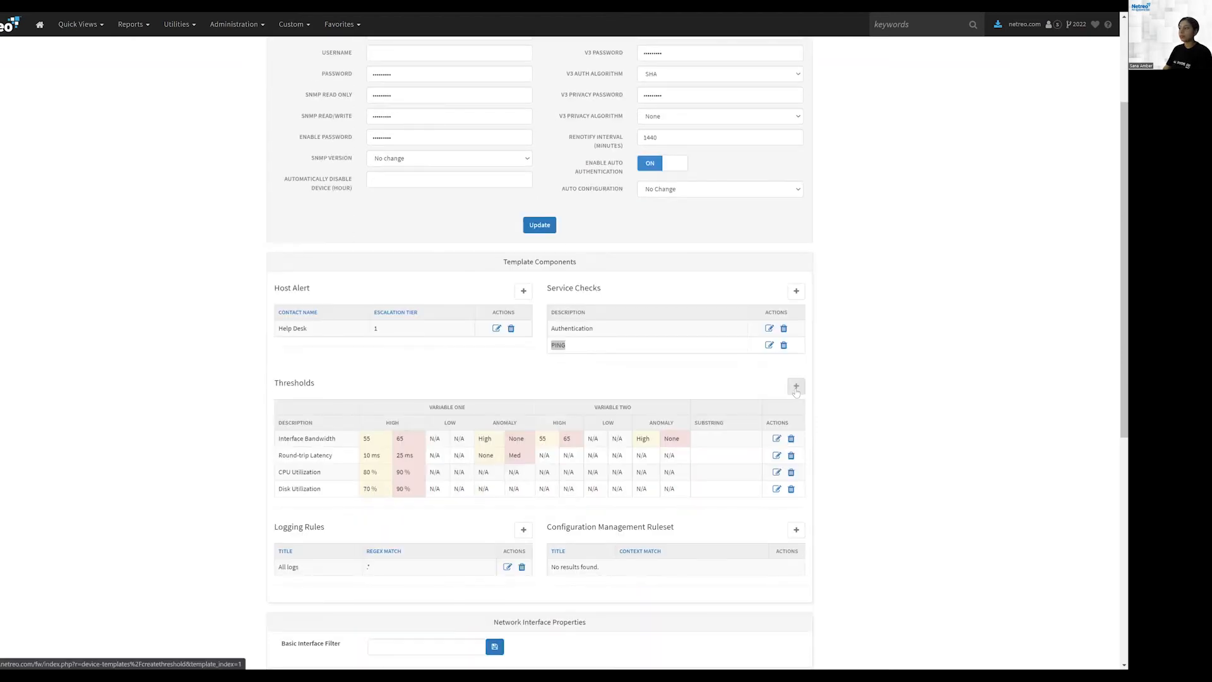
Step: Open the Interface Bandwidth threshold editor, examine its time period options and high values, and return without saving
left_click(776, 439)
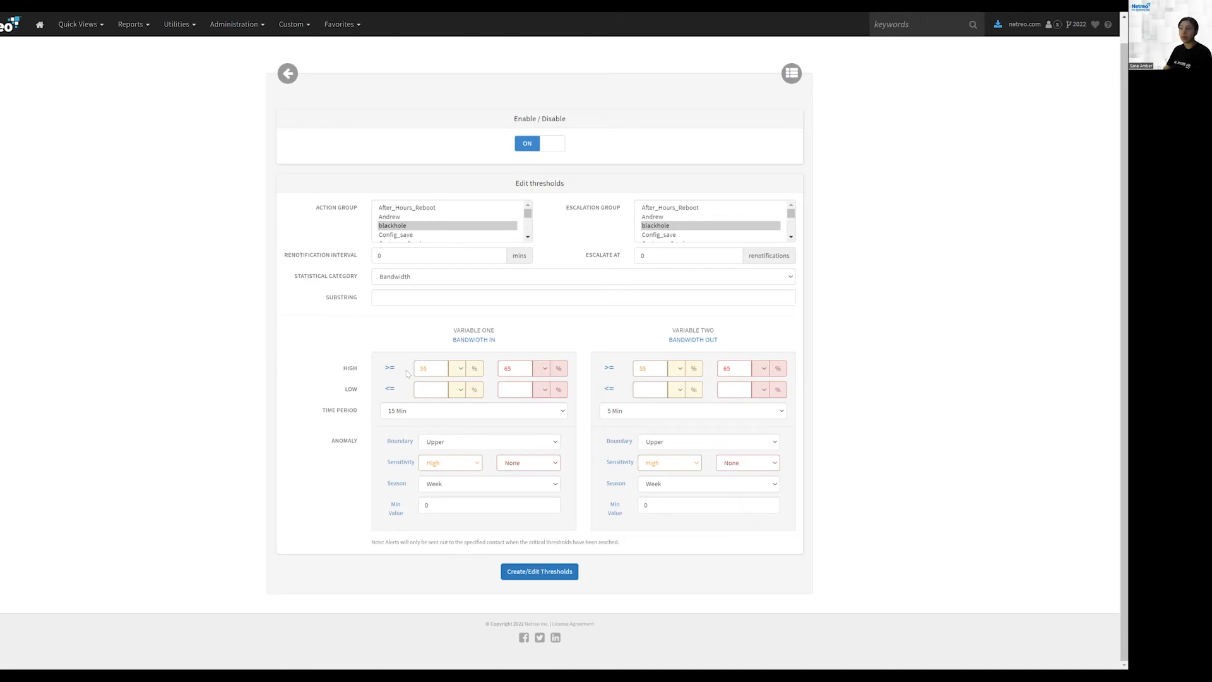
left_click(399, 414)
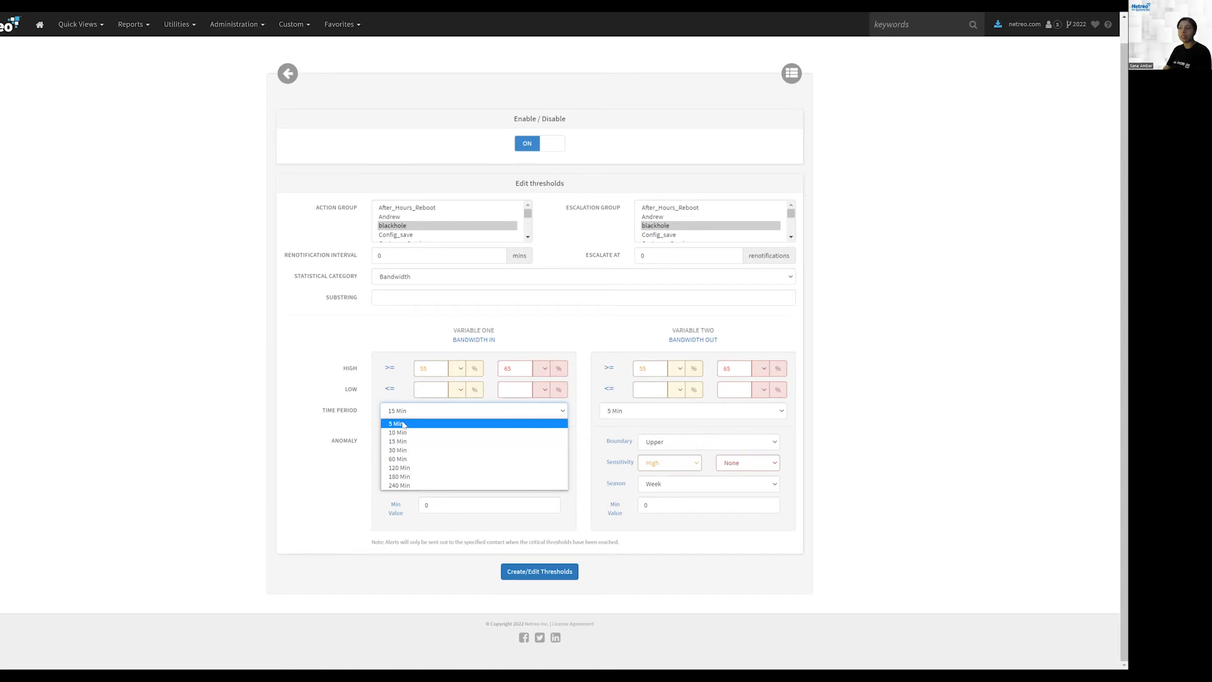
left_click(402, 441)
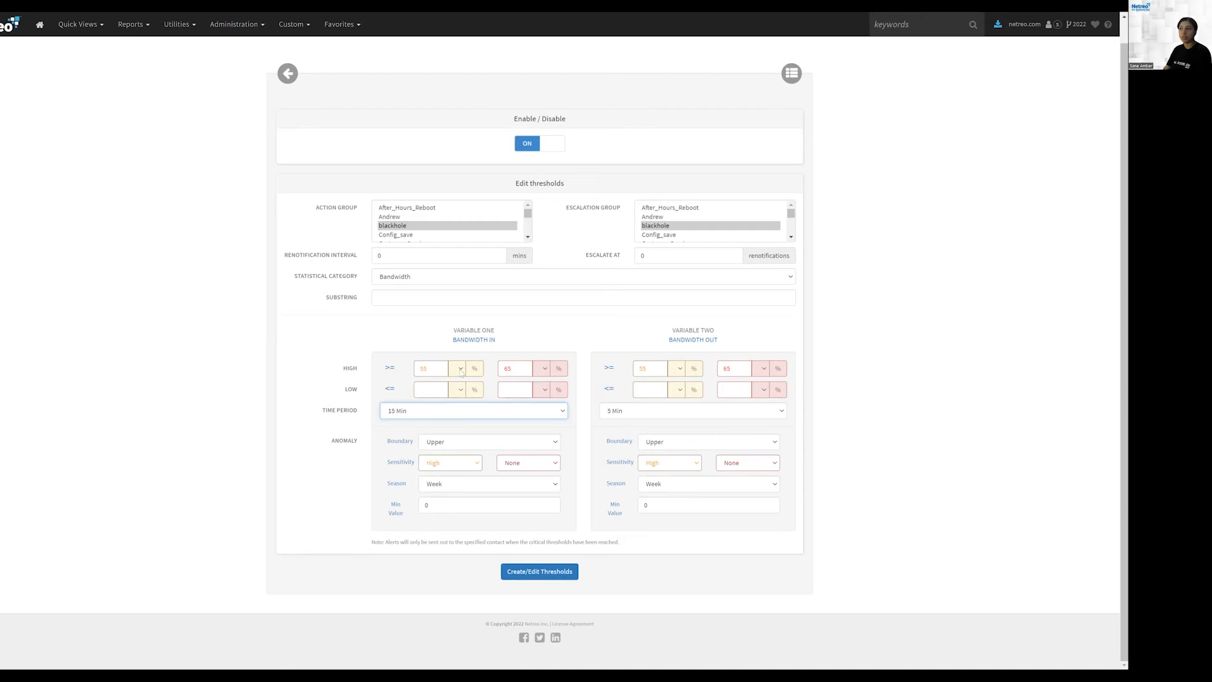
left_click_drag(434, 368, 414, 373)
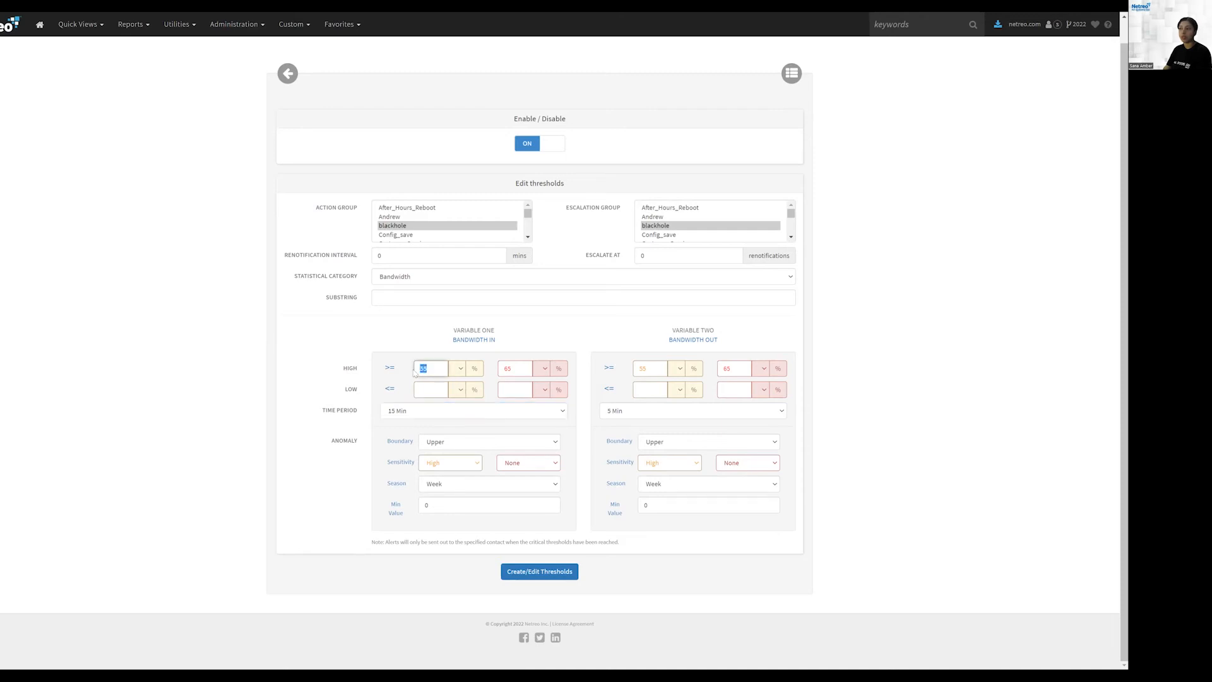
double_click(506, 368)
left_click_drag(436, 368, 417, 368)
left_click_drag(511, 369, 507, 368)
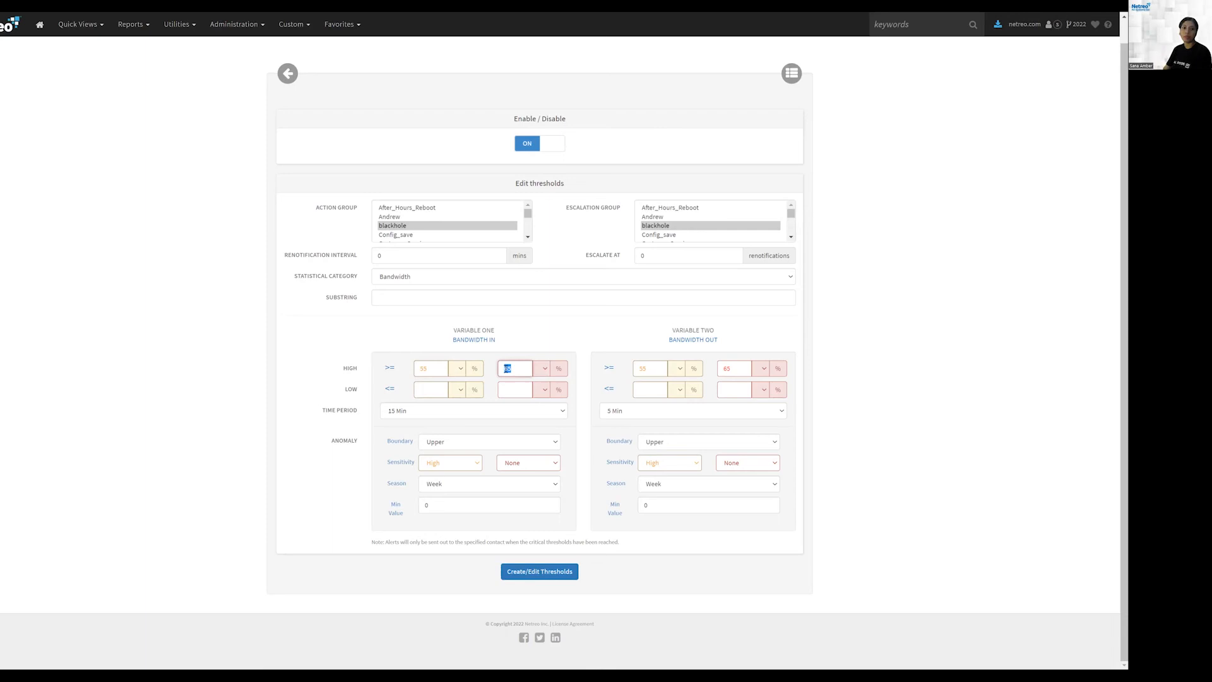
left_click(285, 74)
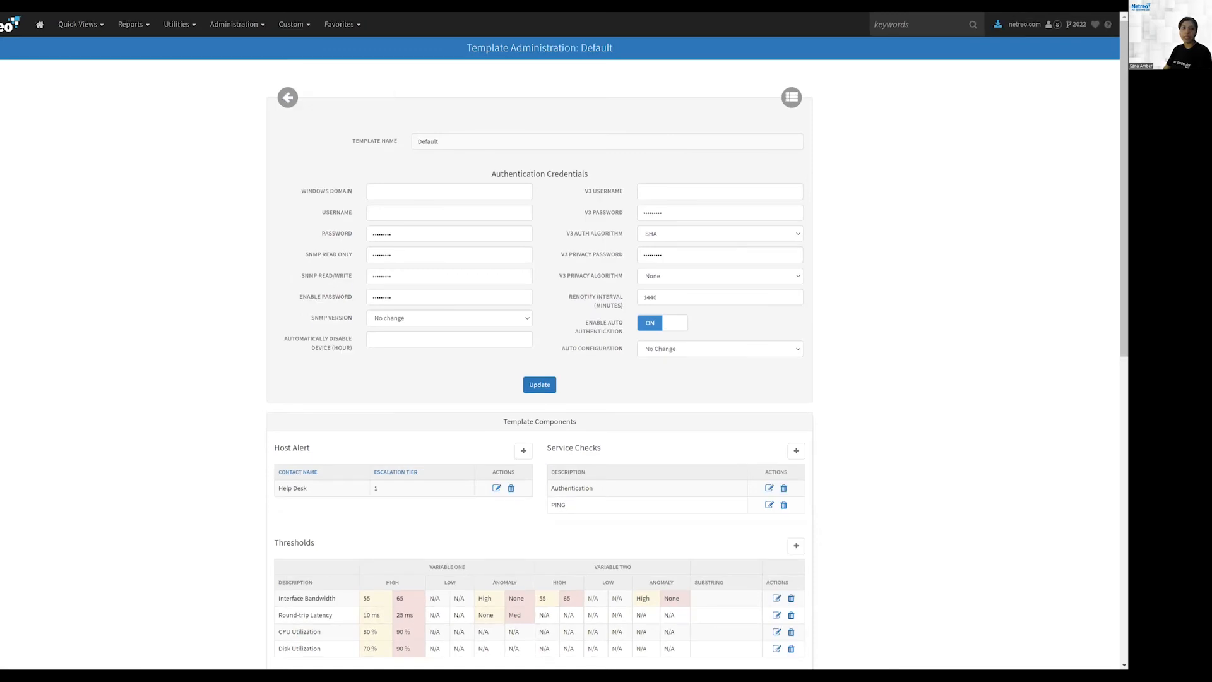
Step: Open the Baseline Templates report and drill into the Cisco Switches Template's Configuration Save Check instances
left_click(288, 97)
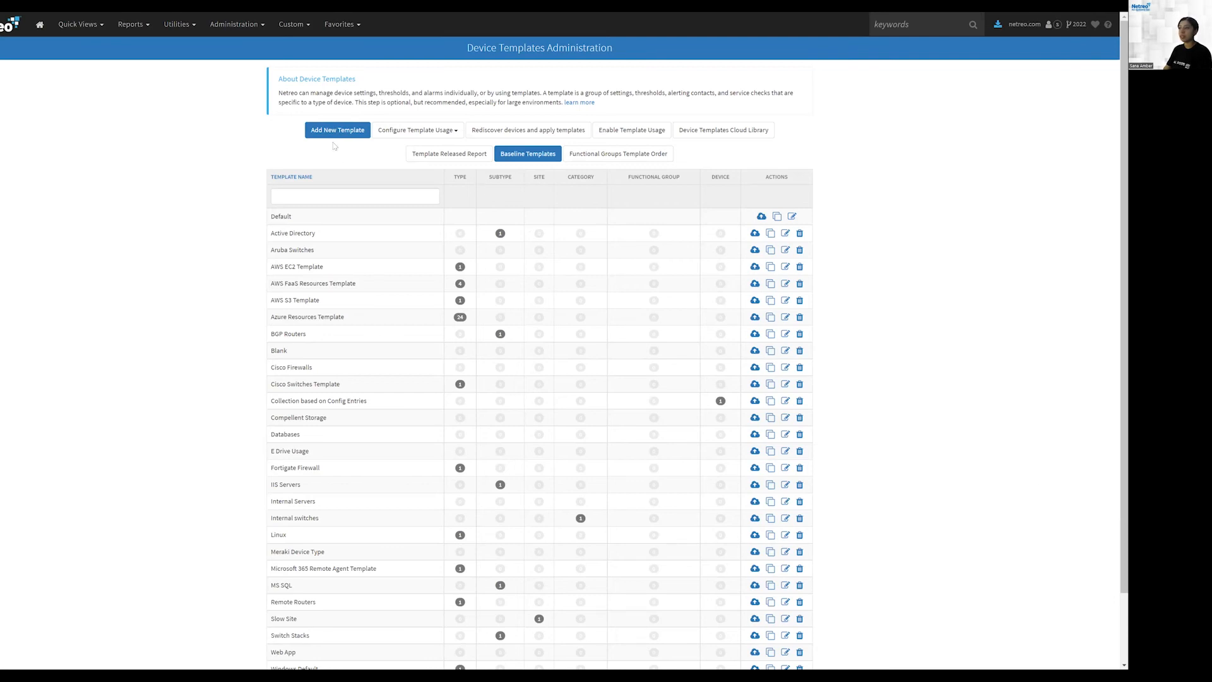
left_click_drag(469, 48, 608, 44)
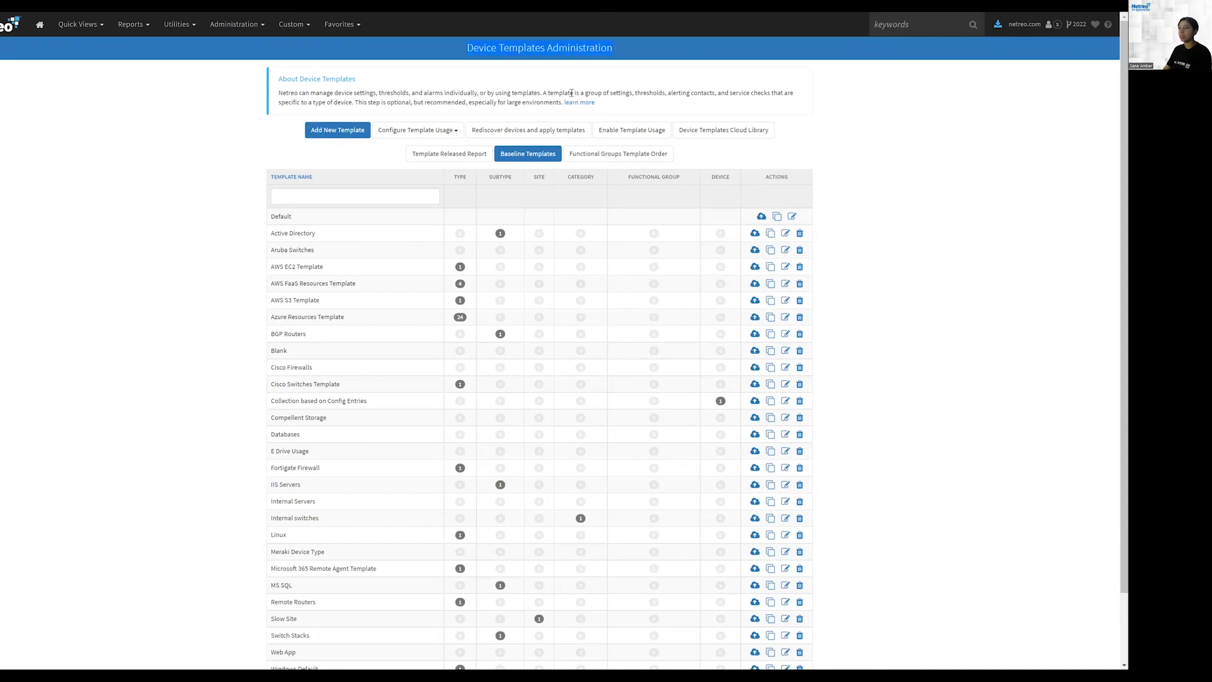
left_click(531, 156)
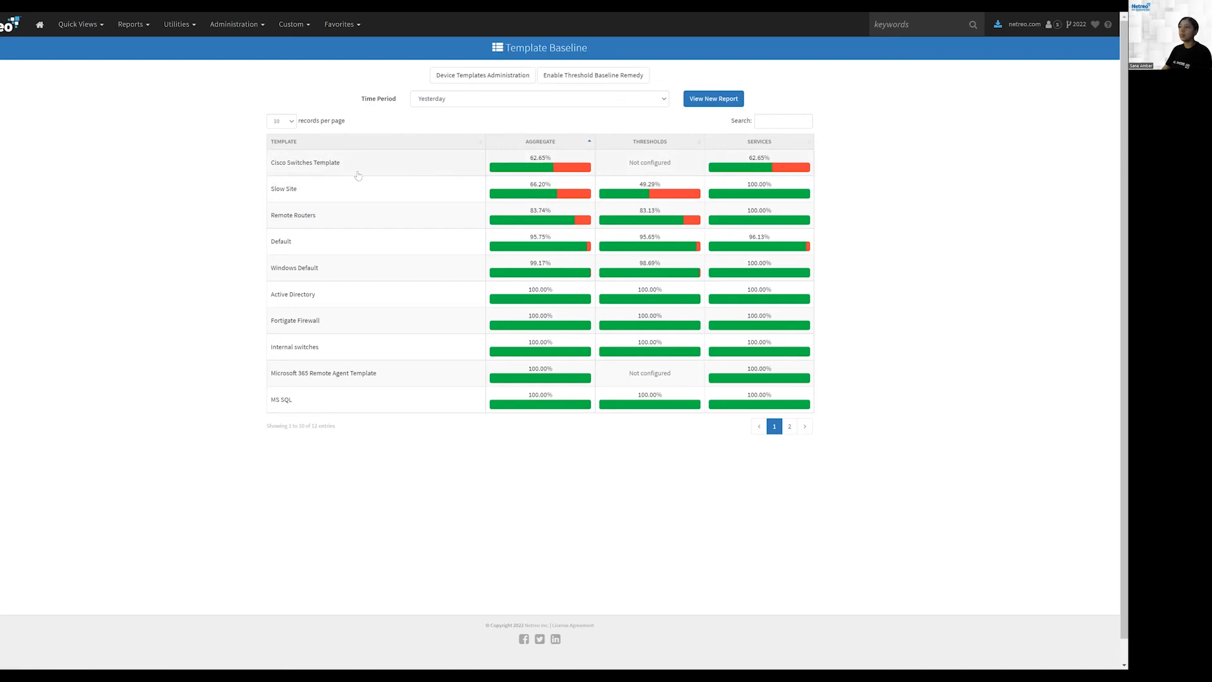
left_click(312, 168)
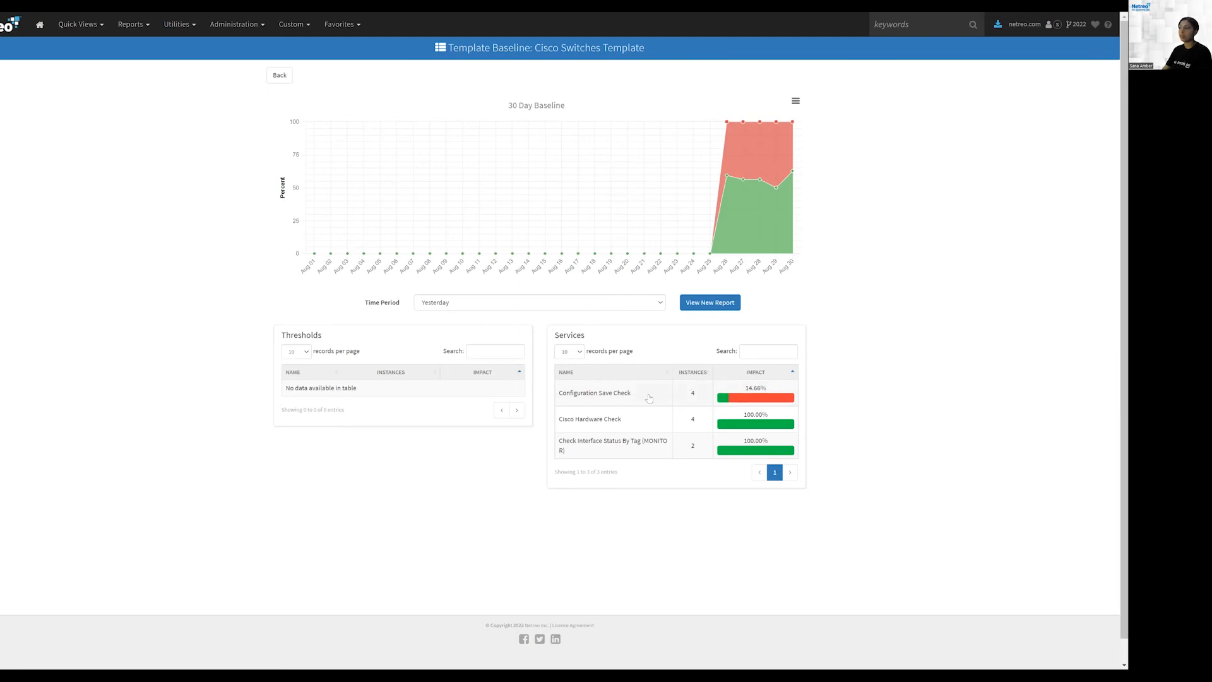
left_click(611, 396)
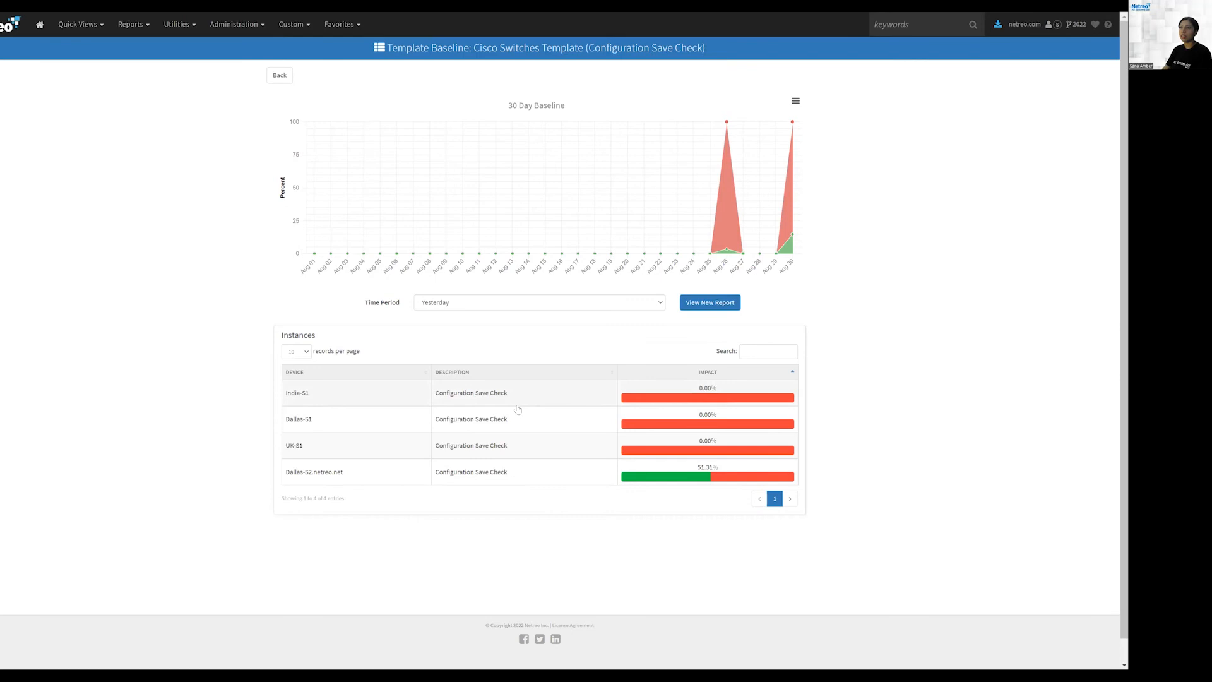
left_click(279, 76)
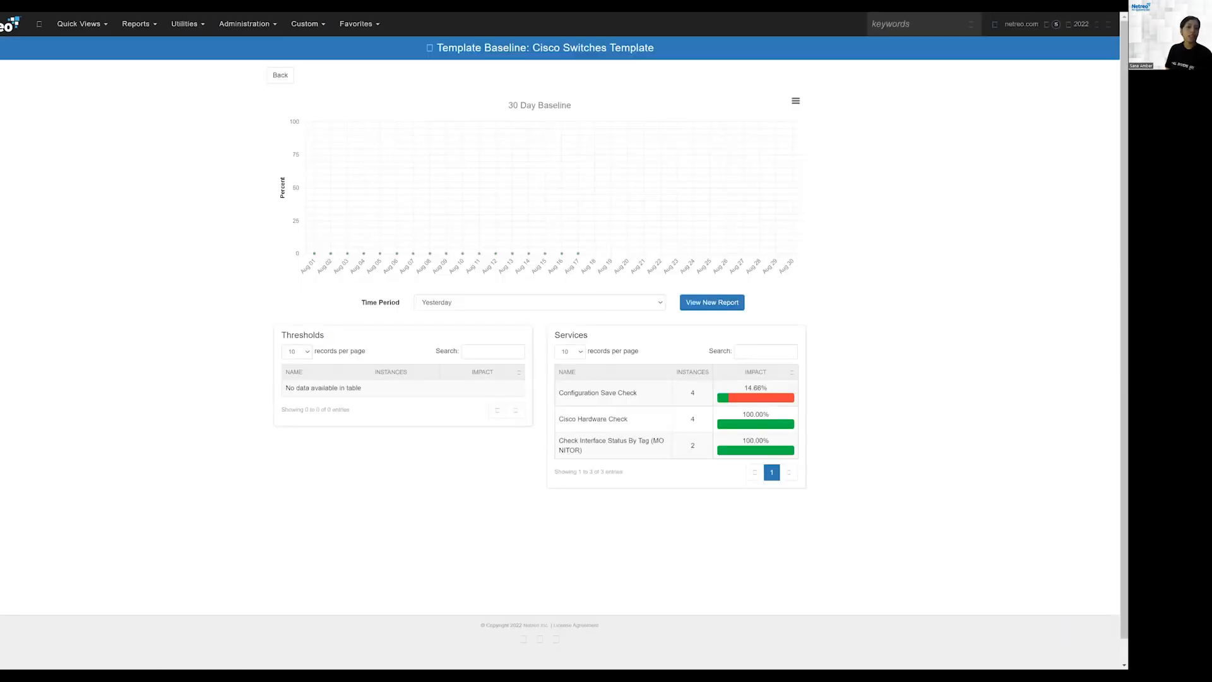